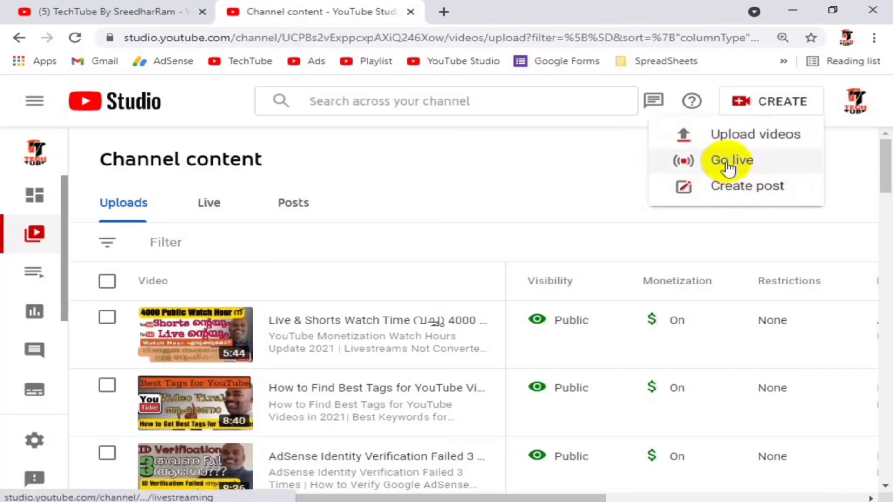
Start a new video upload to the channel and open the file chooser.
{"action": "left_click", "coordinate": [729, 135]}
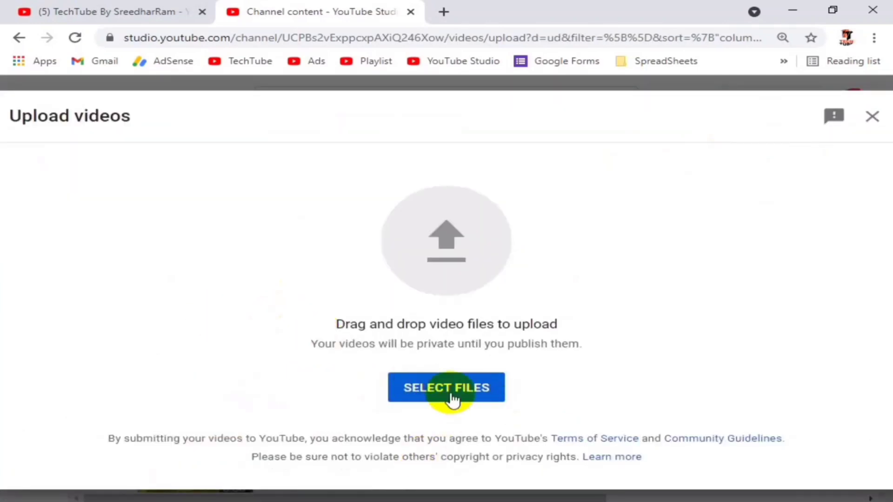
{"action": "left_click_drag", "start_coordinate": [343, 330], "coordinate": [557, 324]}
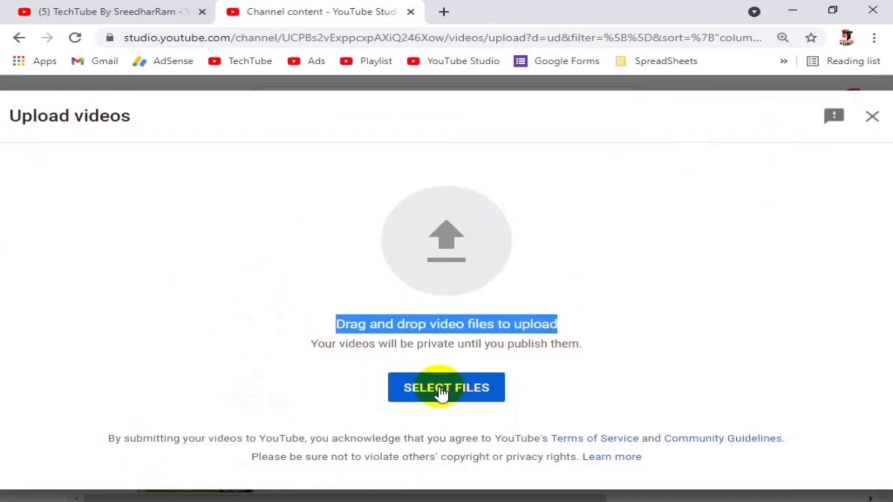
{"action": "left_click", "coordinate": [349, 342]}
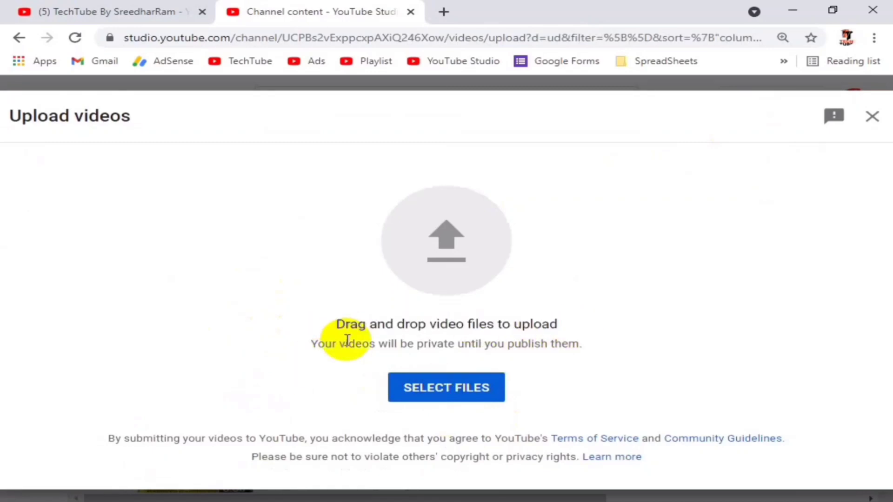
{"action": "left_click", "coordinate": [421, 387]}
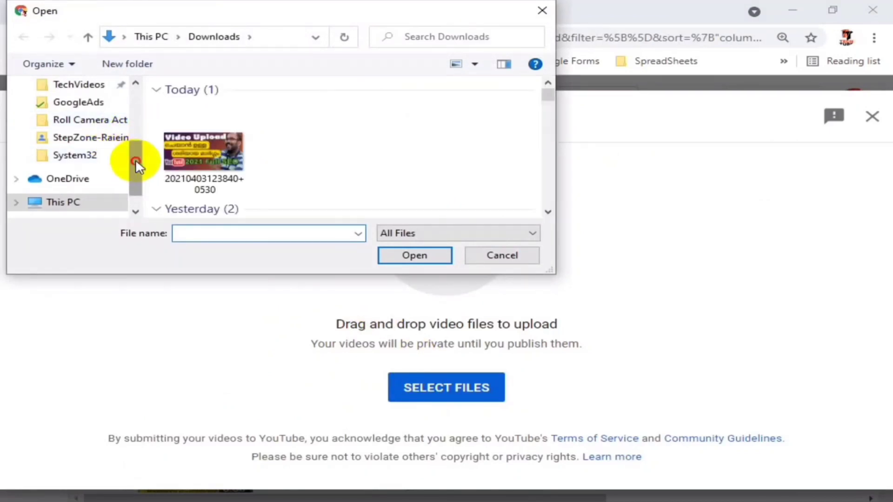
Upload the "How to Upload Videos on YouTube" video file from the SEO folder inside TechVideos.
{"action": "left_click_drag", "start_coordinate": [135, 159], "coordinate": [136, 139]}
{"action": "left_click", "coordinate": [79, 121]}
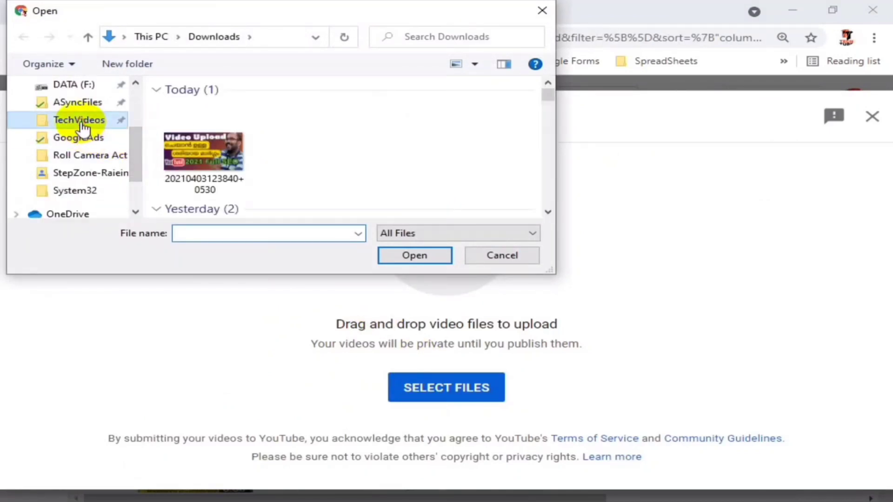
{"action": "scroll", "coordinate": [203, 127], "scroll_direction": "down", "scroll_amount": 10}
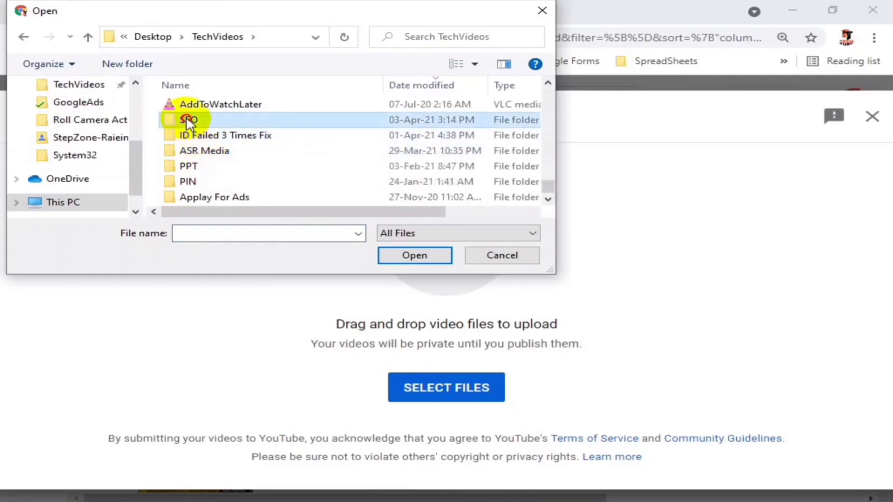
{"action": "double_click", "coordinate": [187, 119]}
{"action": "left_click", "coordinate": [196, 169]}
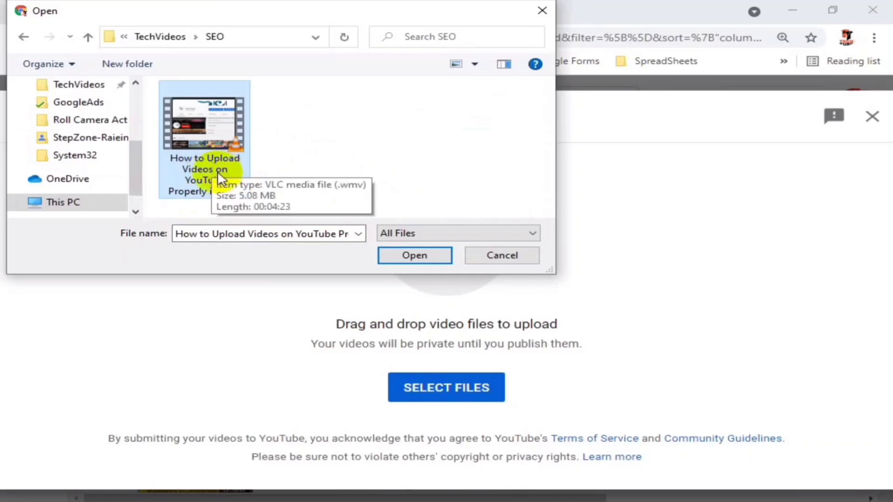
{"action": "double_click", "coordinate": [203, 130]}
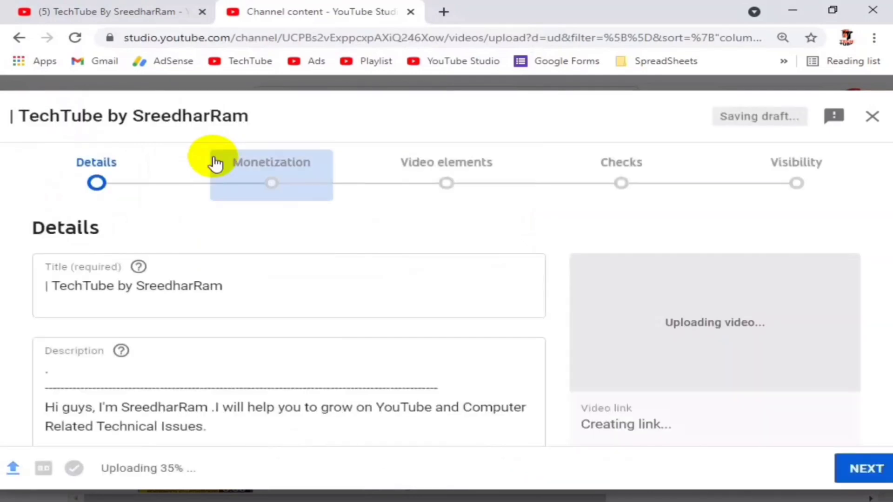
Review the prefilled default title and the full default description text, down to its hashtags.
{"action": "triple_click", "coordinate": [43, 289]}
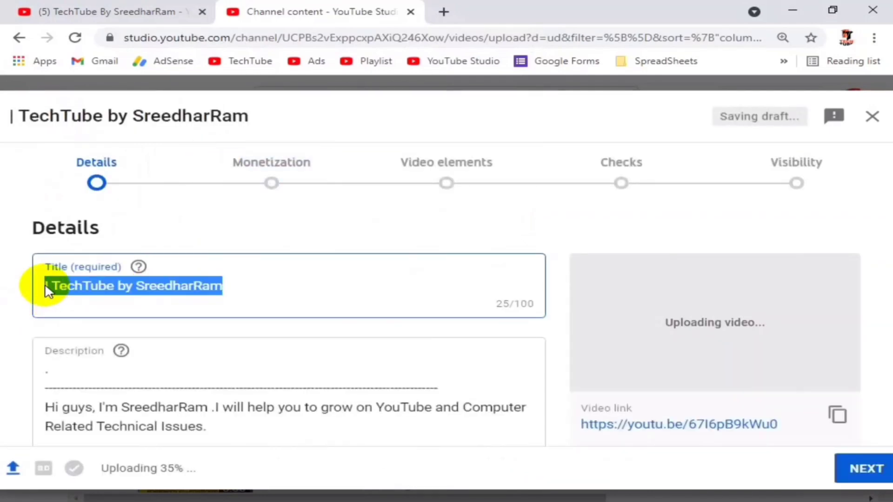
{"action": "left_click", "coordinate": [256, 286]}
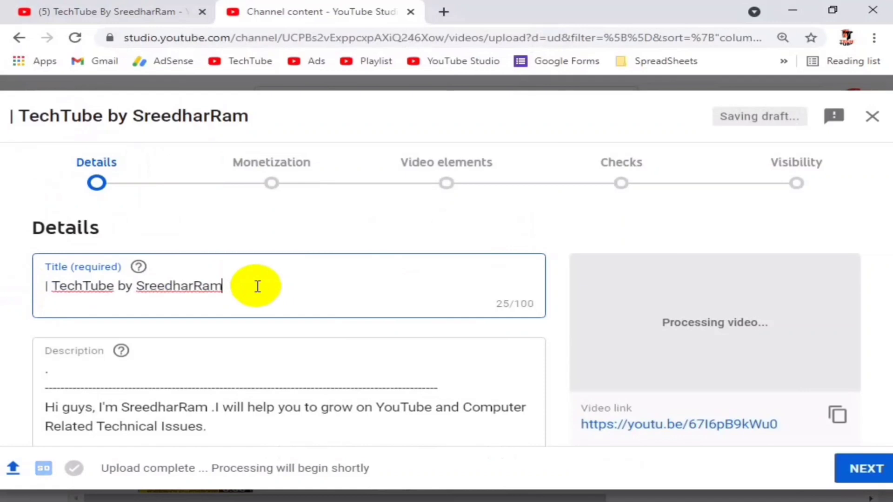
{"action": "triple_click", "coordinate": [37, 288]}
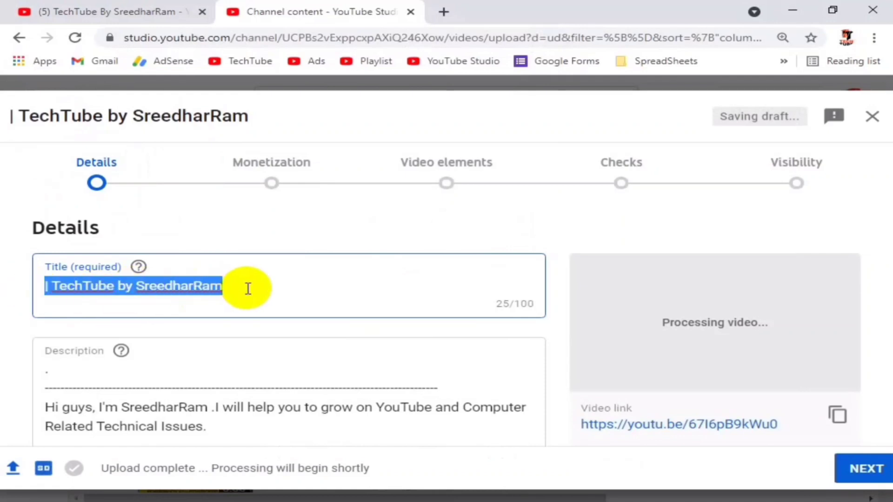
{"action": "scroll", "coordinate": [189, 357], "scroll_direction": "down", "scroll_amount": 3}
{"action": "scroll", "coordinate": [108, 310], "scroll_direction": "up", "scroll_amount": 2}
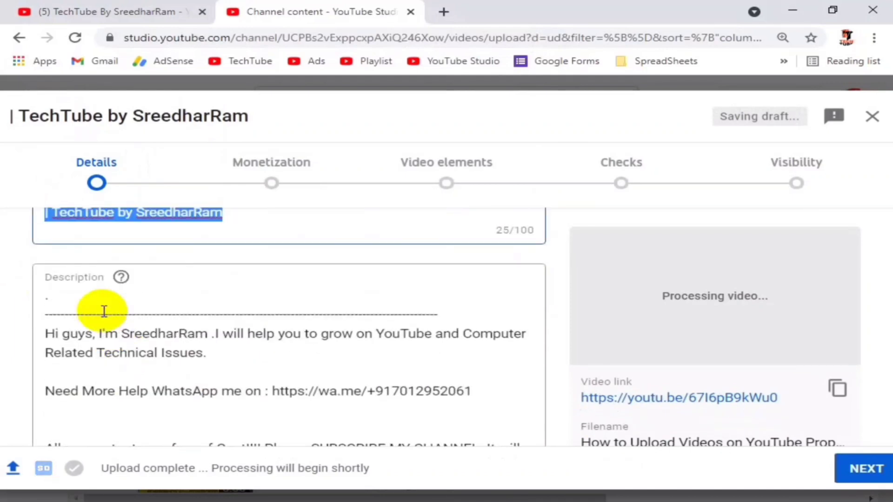
{"action": "left_click_drag", "start_coordinate": [45, 299], "coordinate": [177, 380]}
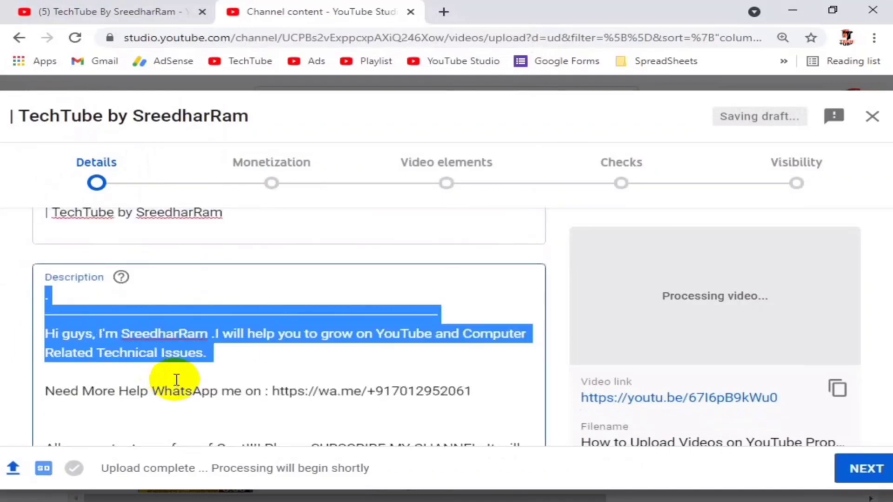
{"action": "left_click", "coordinate": [179, 380]}
{"action": "scroll", "coordinate": [179, 379], "scroll_direction": "down", "scroll_amount": 5}
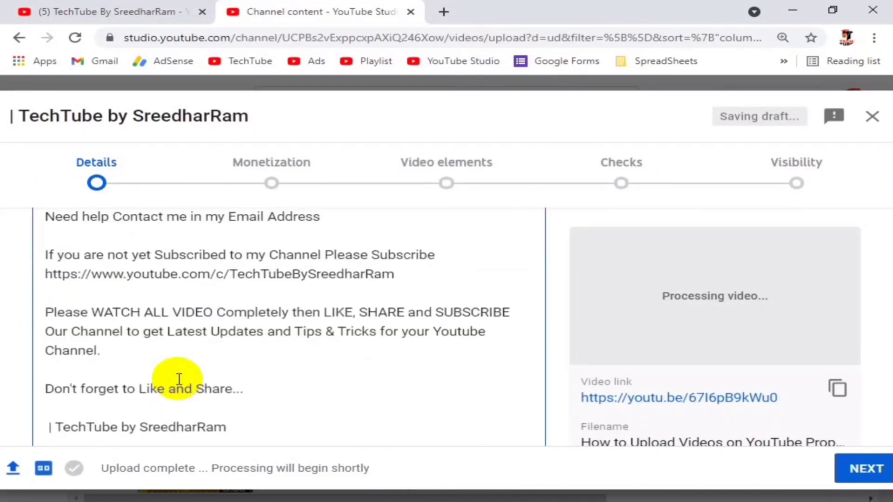
{"action": "scroll", "coordinate": [179, 379], "scroll_direction": "down", "scroll_amount": 4}
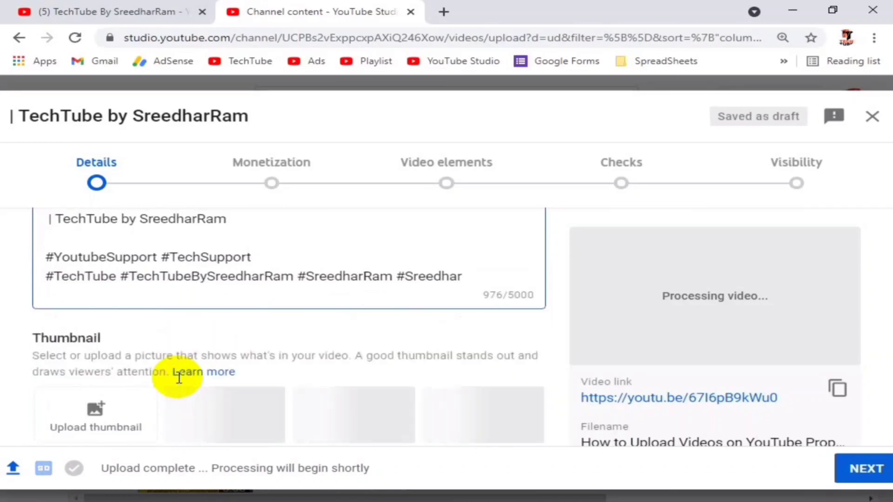
{"action": "scroll", "coordinate": [177, 337], "scroll_direction": "up", "scroll_amount": 5}
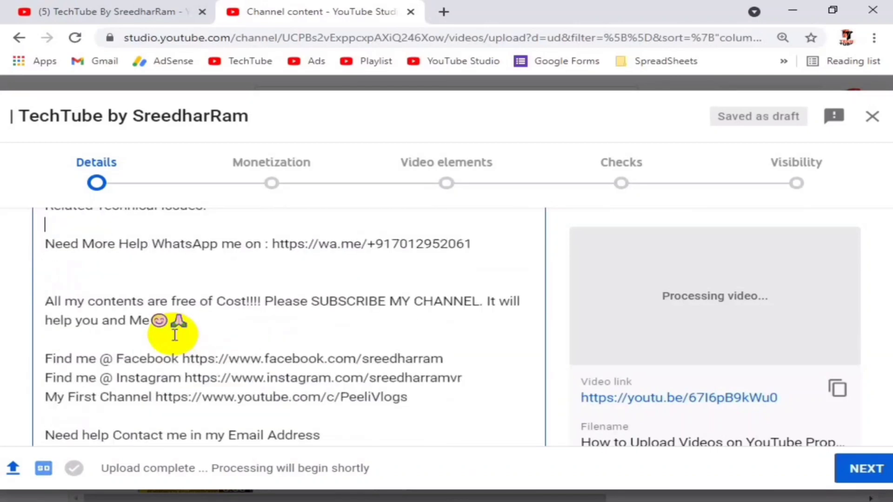
{"action": "scroll", "coordinate": [175, 335], "scroll_direction": "up", "scroll_amount": 5}
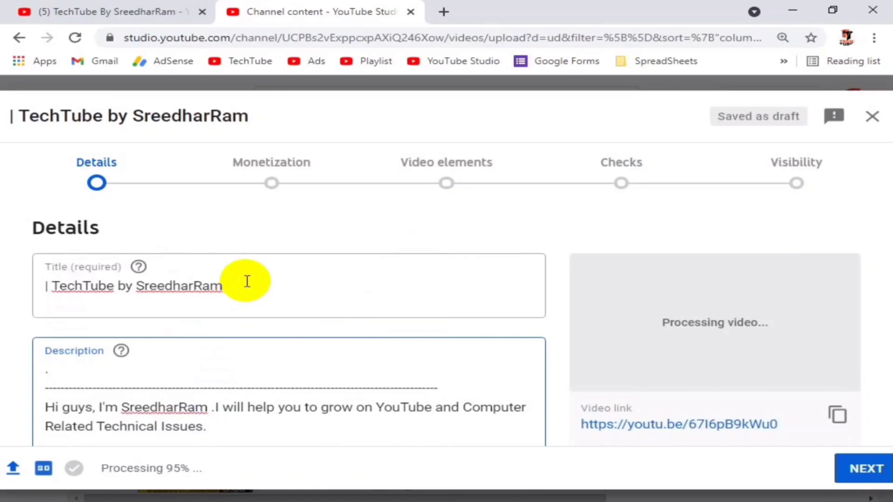
Replace the video title with "How to Upload Videos on YouTube Properly in 2021 |YouTube Video Upload SEO ചെയ്യാൻ ഉള്ള ശരിയായ രീതി".
{"action": "left_click", "coordinate": [265, 286]}
{"action": "left_click_drag", "start_coordinate": [265, 286], "coordinate": [4, 293]}
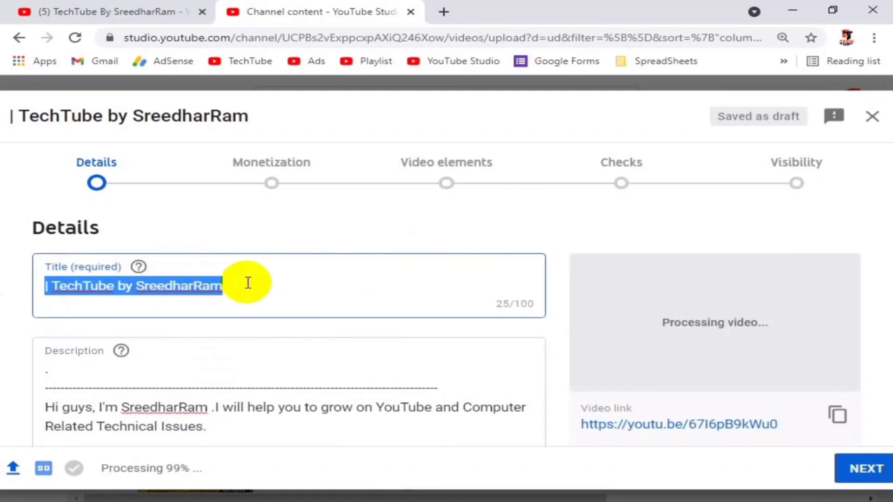
{"action": "left_click", "coordinate": [506, 306]}
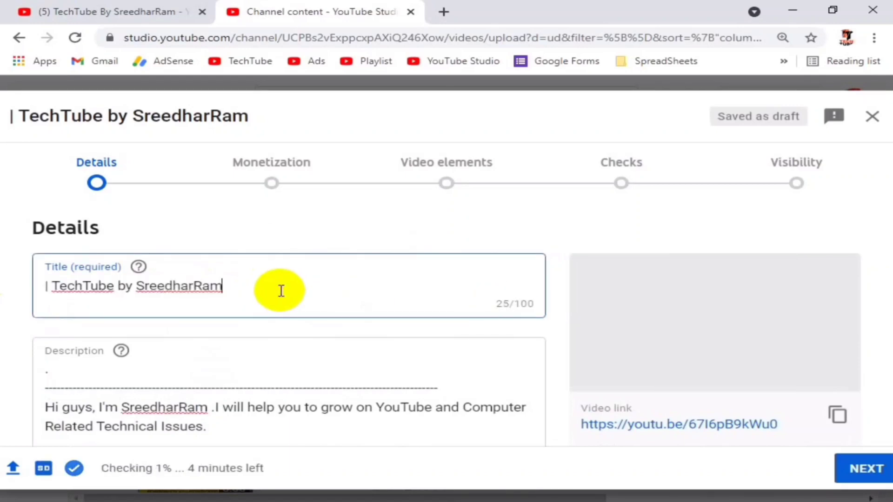
{"action": "triple_click", "coordinate": [126, 293]}
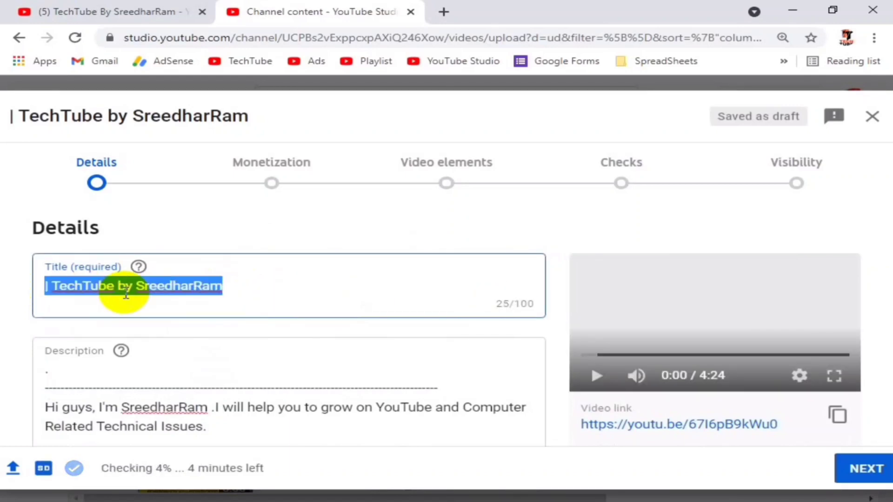
{"action": "type", "text": "How to Upload Videos on YouTube Properly in 2021 |YouTube Video Upload SEO ചെയ്യാൻ ഉള്ള ശരിയായ രീതി"}
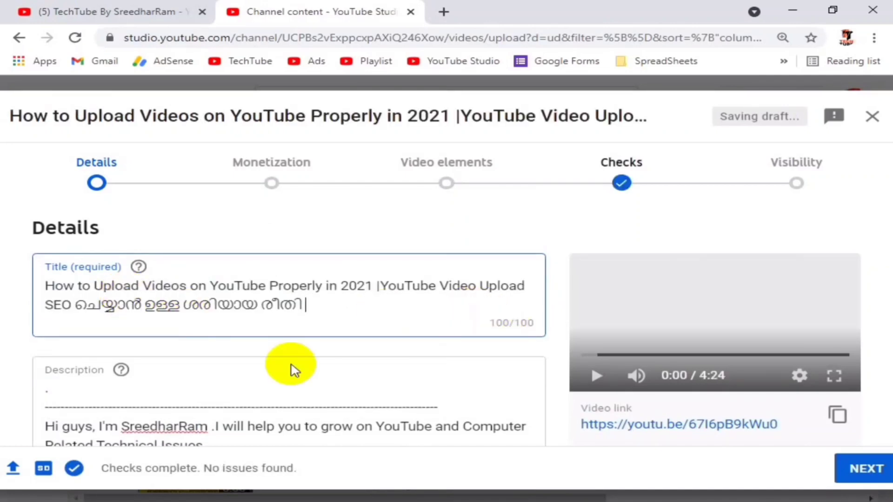
Replace the dot at the start of the description with the full video title, followed by a blank line.
{"action": "left_click", "coordinate": [75, 391]}
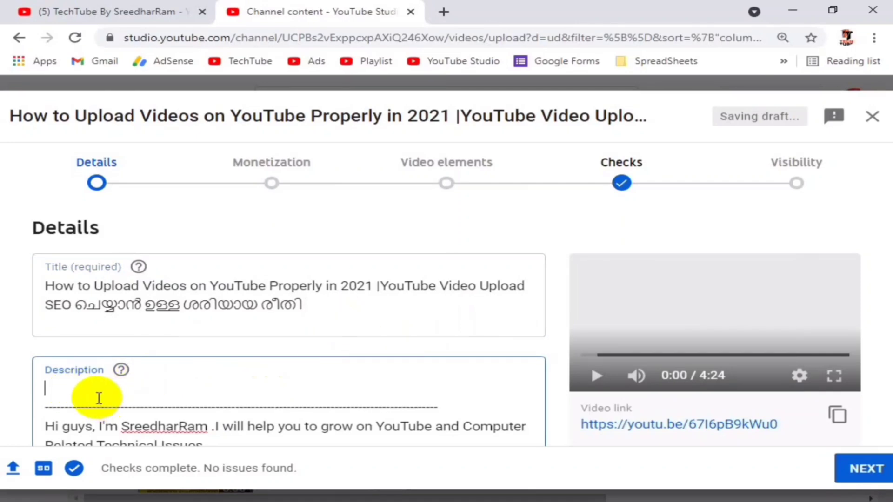
{"action": "type", "text": "How to Upload Videos on YouTube Properly in 2021 |YouTube Video Upload SEO ചെയ്യാൻ ഉള്ള ശരിയായ രീതി"}
{"action": "key", "text": "Return"}
{"action": "key", "text": "Return"}
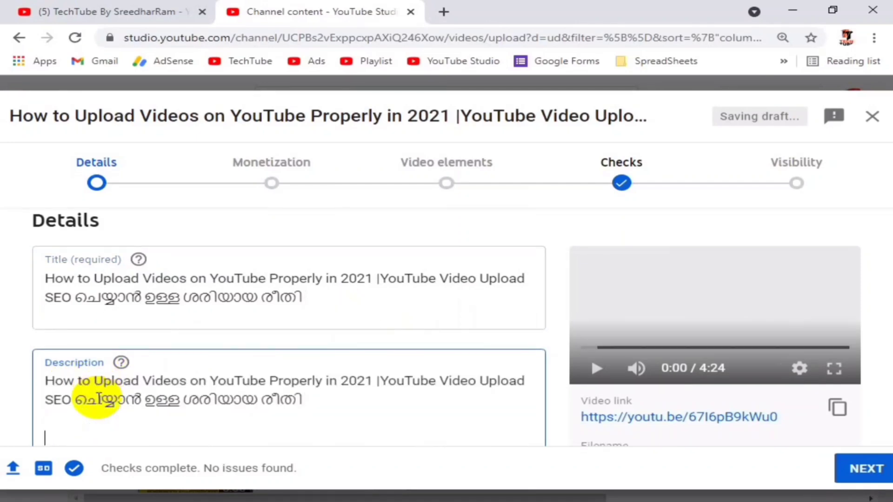
{"action": "key", "text": "ctrl+v"}
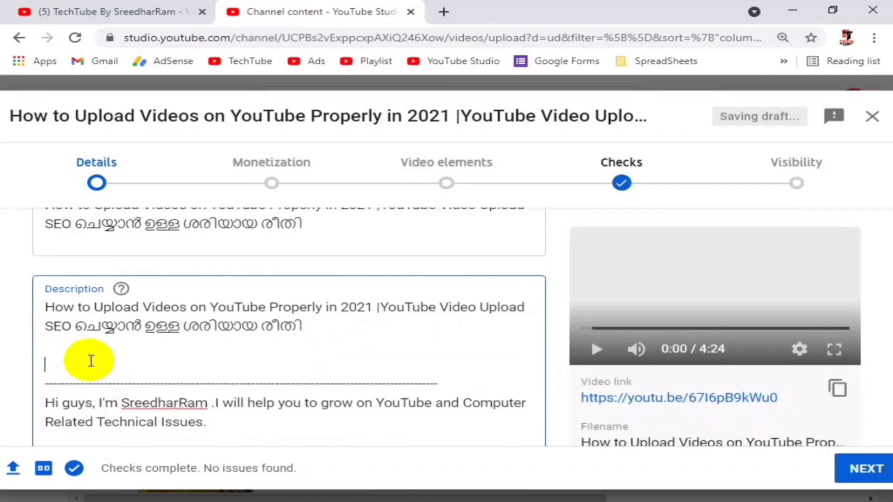
Below the title text in the description, insert a numbered "In this Video I will cover" list of five topics on YouTube uploading and SEO.
{"action": "scroll", "coordinate": [91, 360], "scroll_direction": "down", "scroll_amount": 2}
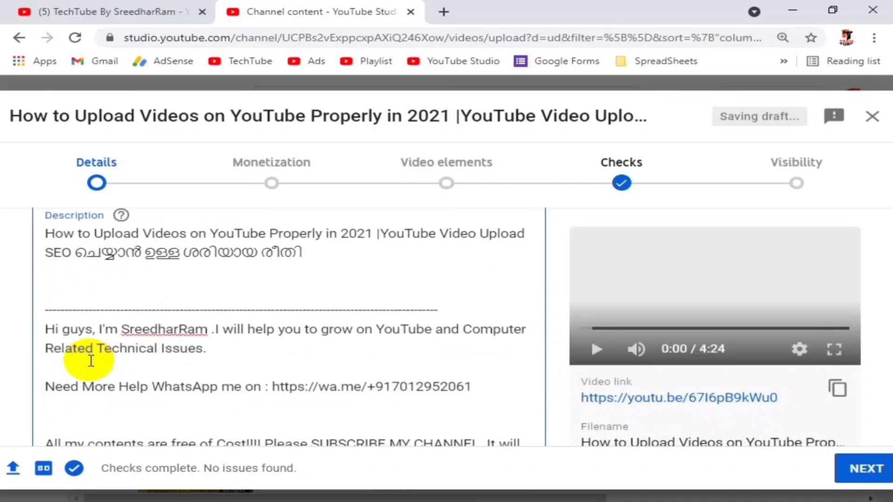
{"action": "scroll", "coordinate": [94, 364], "scroll_direction": "down", "scroll_amount": 2}
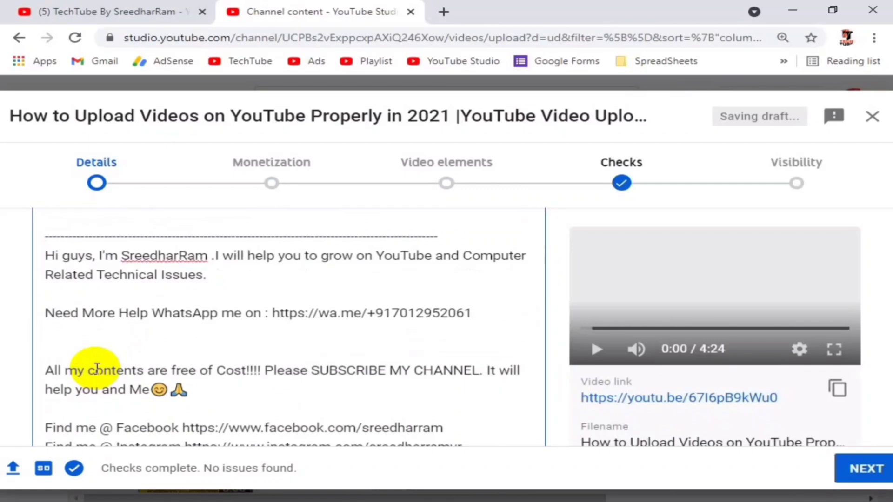
{"action": "scroll", "coordinate": [96, 368], "scroll_direction": "down", "scroll_amount": 2}
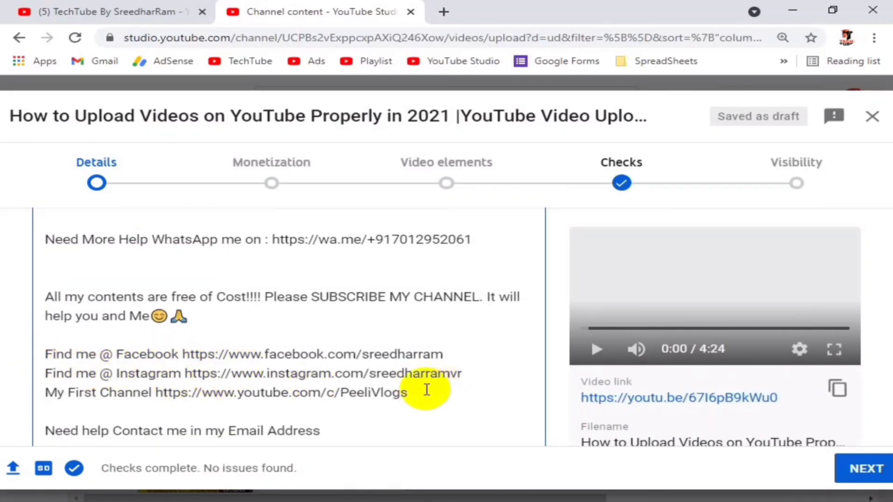
{"action": "scroll", "coordinate": [297, 367], "scroll_direction": "up", "scroll_amount": 4}
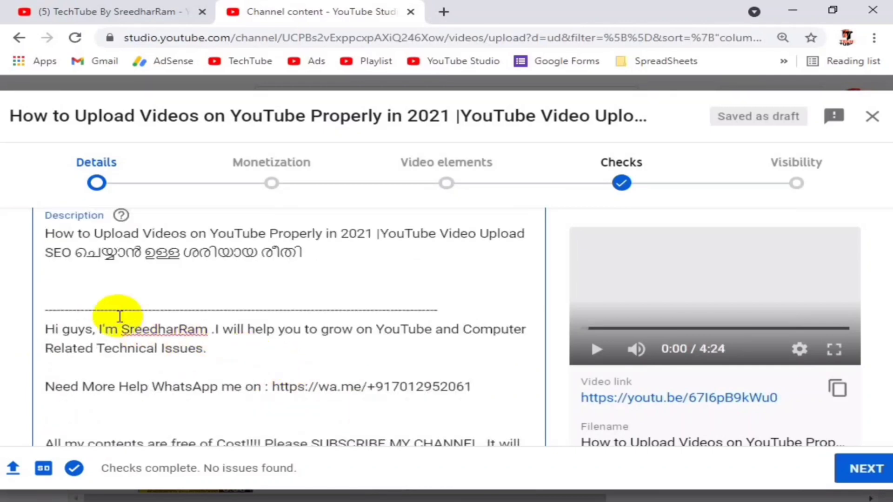
{"action": "left_click", "coordinate": [88, 295]}
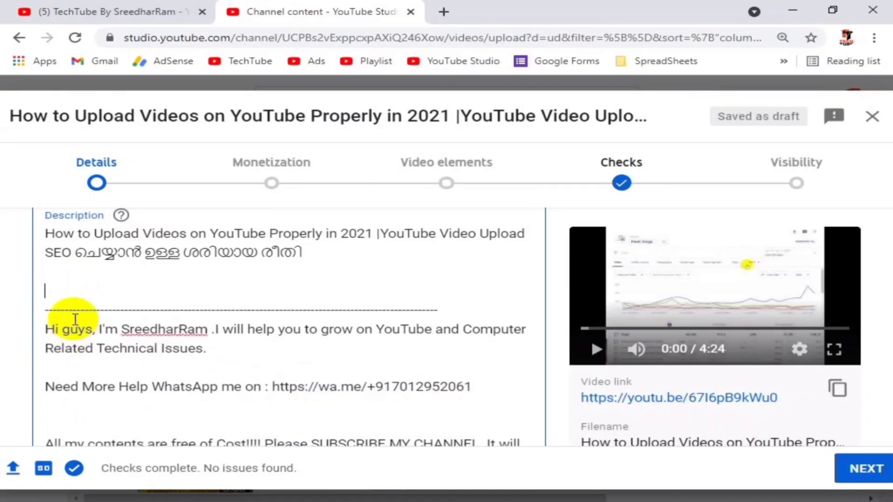
{"action": "type", "text": "In this Video I will cover 1. How to Upload Videos on YouTube Properly in 2021 2. YouTube Video Upload Step by Step 3. How to Upload Youtube Videos 4. How to Upload videos on youtube from computer 5. Youtube Video Upload Complete SEO"}
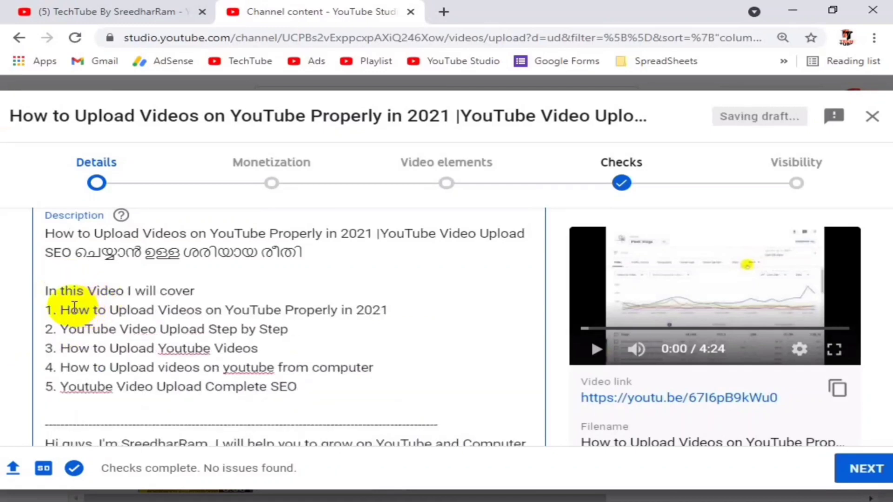
{"action": "scroll", "coordinate": [74, 307], "scroll_direction": "down", "scroll_amount": 3}
{"action": "scroll", "coordinate": [75, 307], "scroll_direction": "up", "scroll_amount": 3}
{"action": "scroll", "coordinate": [75, 307], "scroll_direction": "down", "scroll_amount": 6}
{"action": "scroll", "coordinate": [67, 306], "scroll_direction": "down", "scroll_amount": 8}
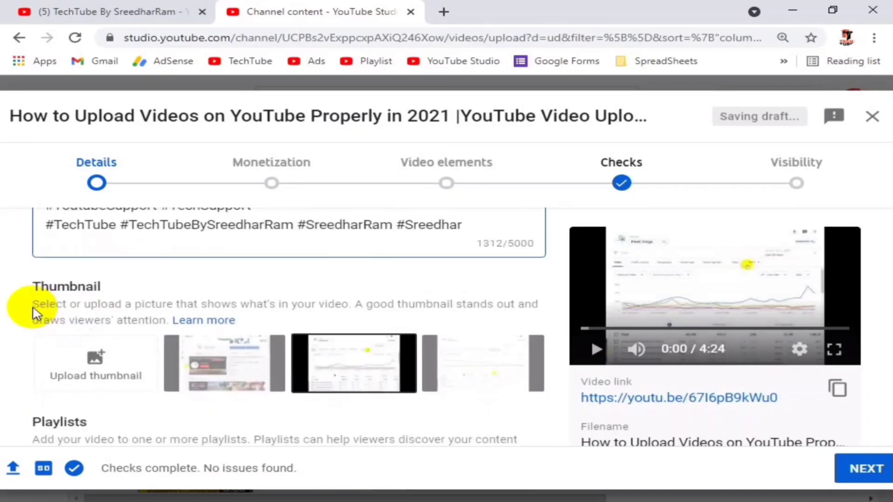
{"action": "scroll", "coordinate": [70, 354], "scroll_direction": "down", "scroll_amount": 2}
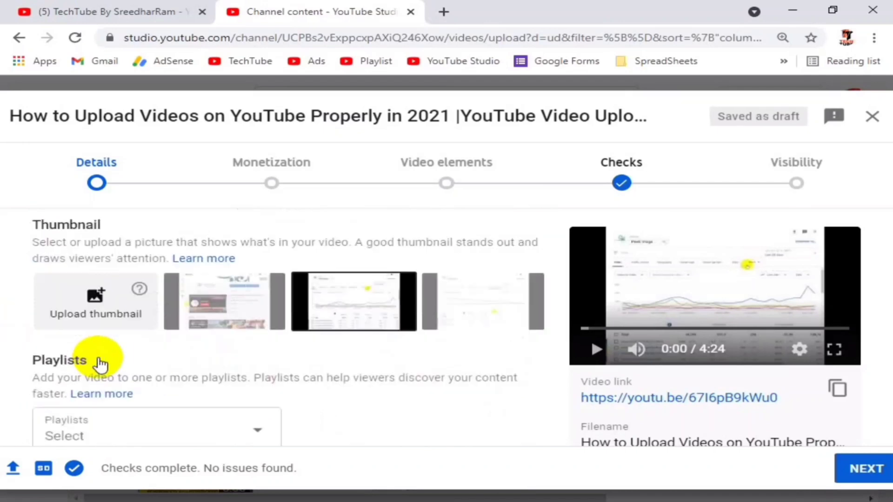
{"action": "left_click", "coordinate": [96, 294]}
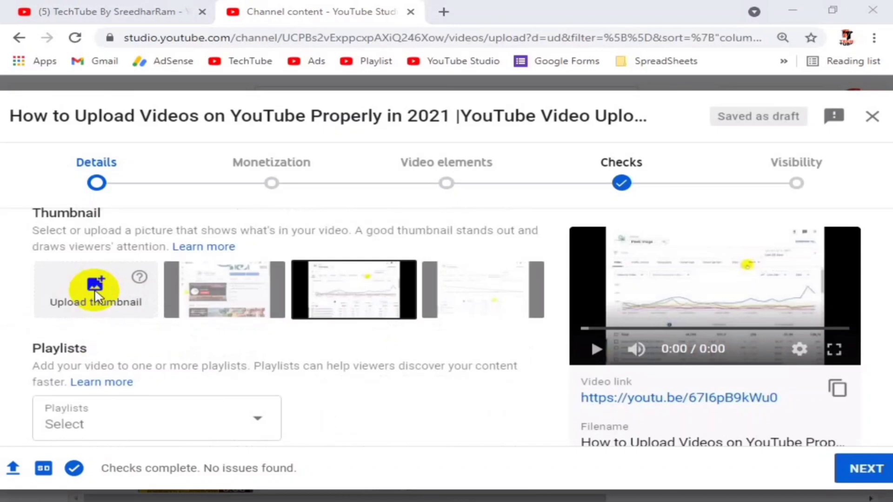
{"action": "scroll", "coordinate": [123, 160], "scroll_direction": "up", "scroll_amount": 1}
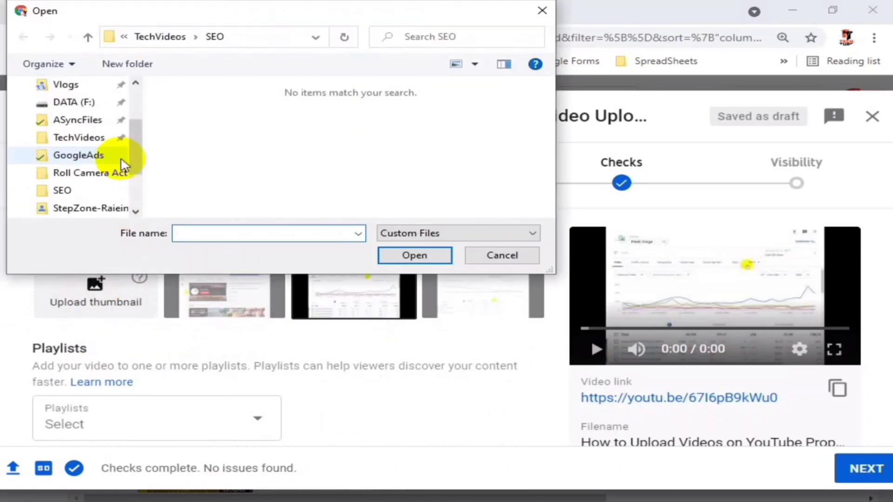
{"action": "scroll", "coordinate": [124, 163], "scroll_direction": "up", "scroll_amount": 2}
{"action": "left_click", "coordinate": [78, 132]}
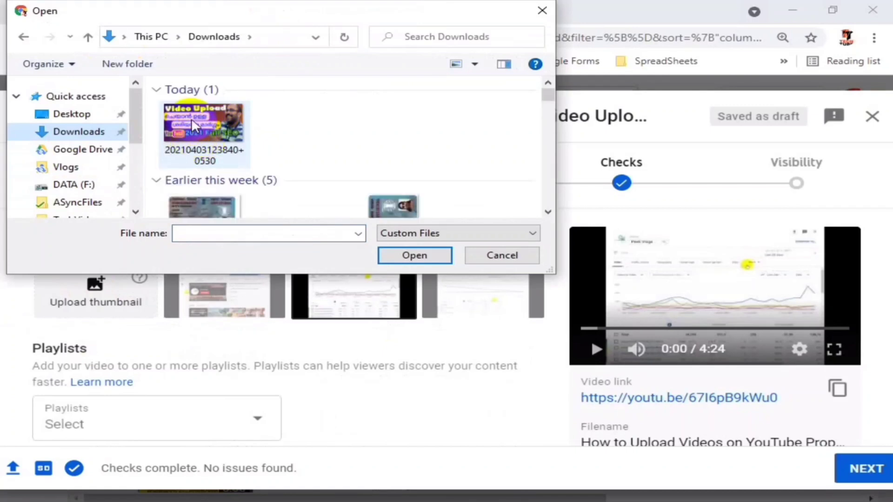
{"action": "double_click", "coordinate": [191, 118]}
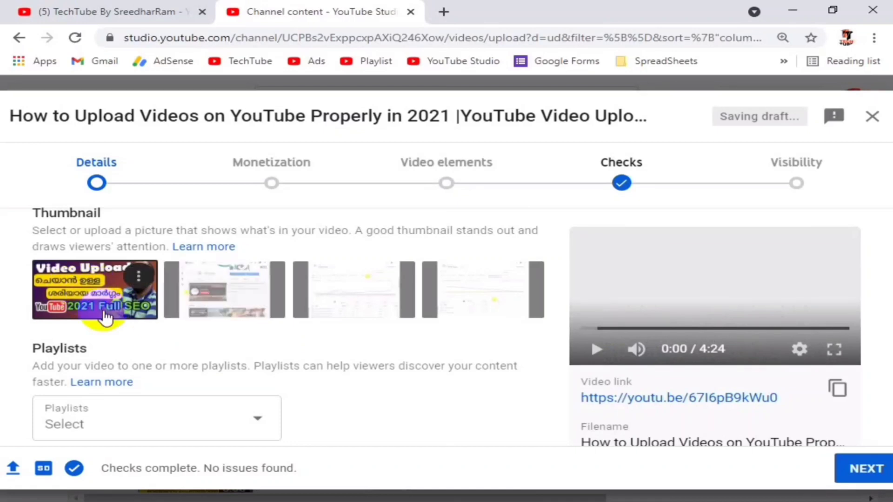
Add the video to the playlists "Youtube Support Videos Malayalam" and "Youtube Support".
{"action": "scroll", "coordinate": [329, 339], "scroll_direction": "down", "scroll_amount": 3}
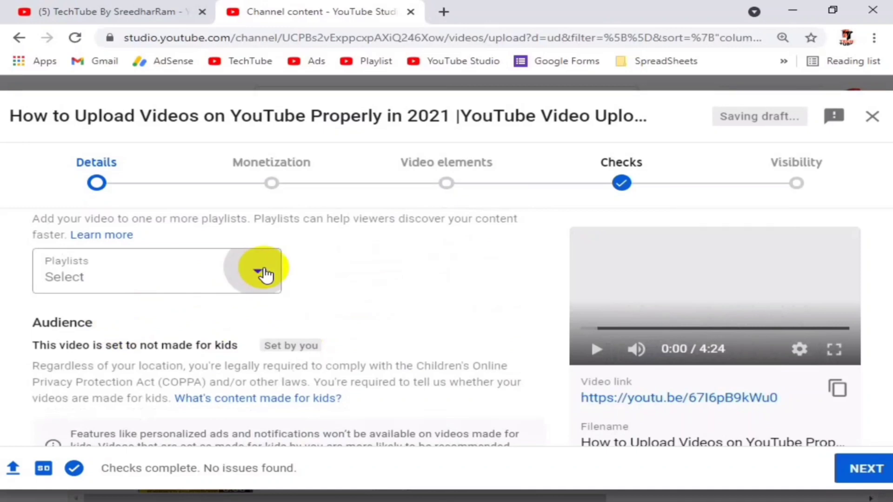
{"action": "left_click", "coordinate": [256, 274]}
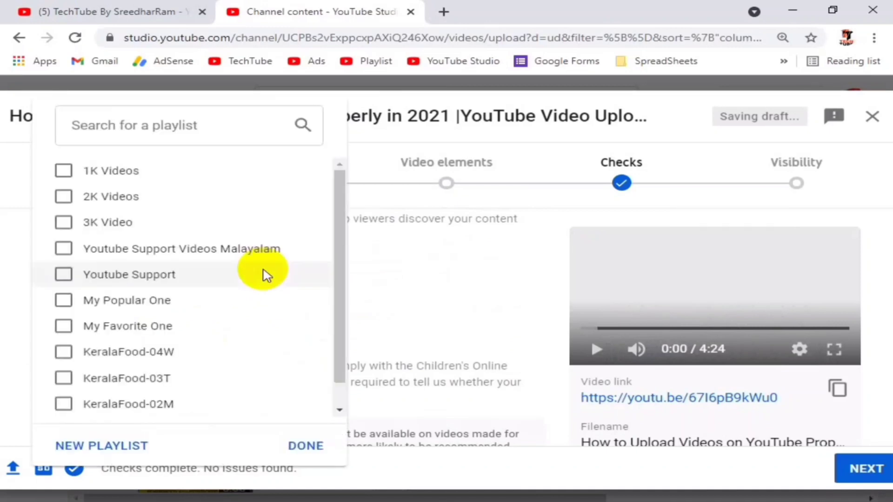
{"action": "left_click", "coordinate": [69, 254]}
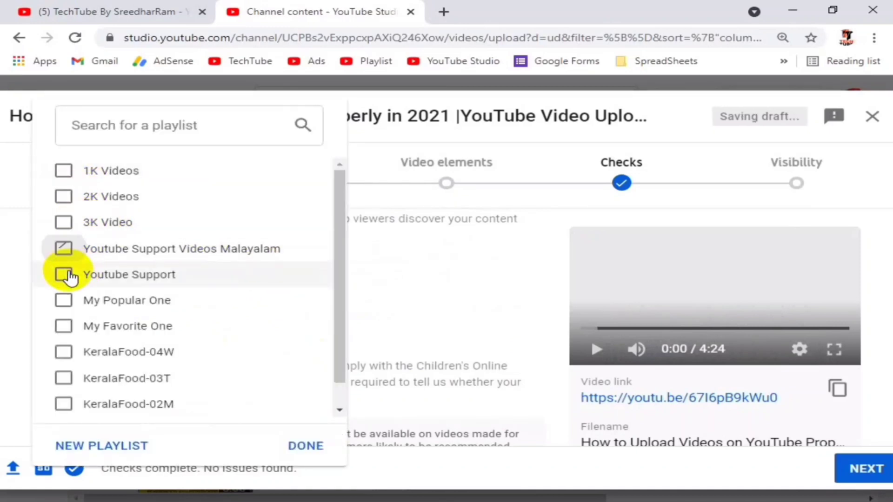
{"action": "left_click", "coordinate": [65, 275]}
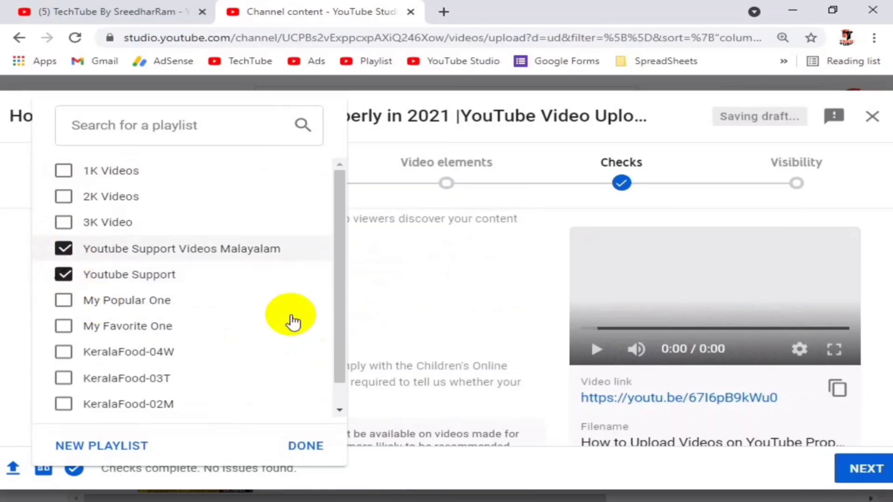
{"action": "left_click", "coordinate": [456, 313]}
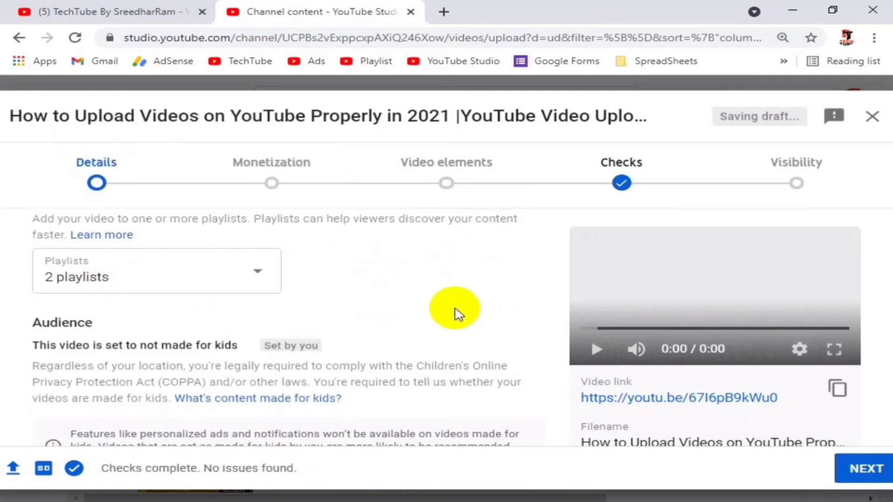
Show the additional video detail options and expand the age restriction choices below the made-for-kids audience setting.
{"action": "scroll", "coordinate": [194, 309], "scroll_direction": "down", "scroll_amount": 2}
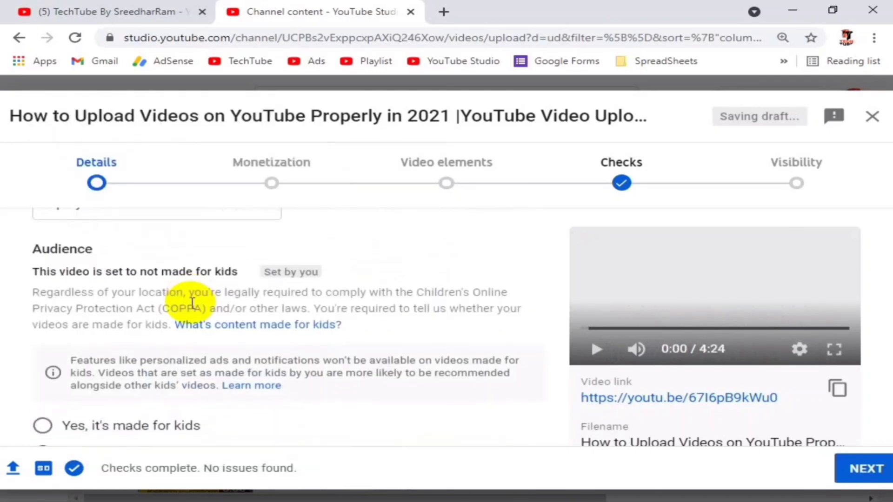
{"action": "scroll", "coordinate": [193, 303], "scroll_direction": "down", "scroll_amount": 2}
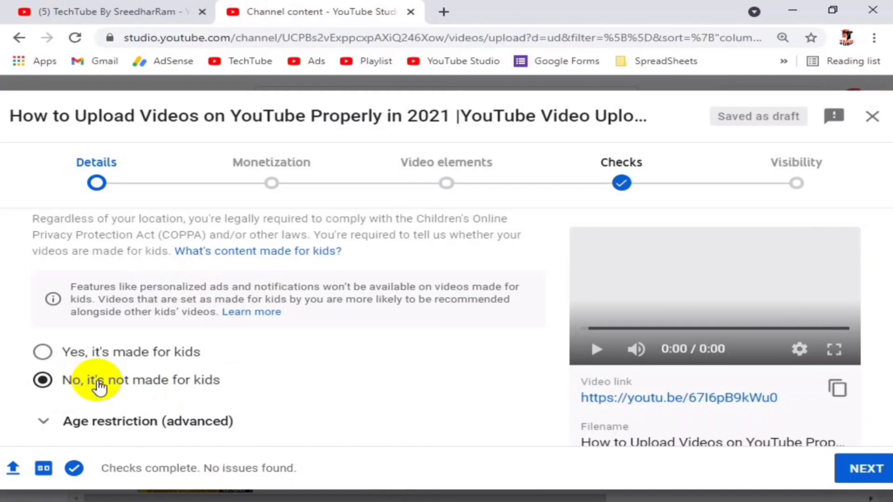
{"action": "scroll", "coordinate": [99, 386], "scroll_direction": "up", "scroll_amount": 2}
{"action": "scroll", "coordinate": [104, 358], "scroll_direction": "down", "scroll_amount": 2}
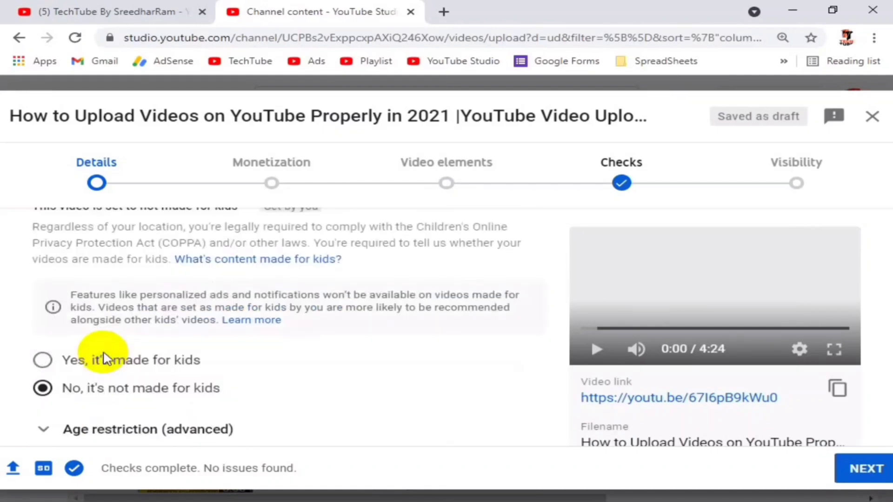
{"action": "scroll", "coordinate": [93, 354], "scroll_direction": "up", "scroll_amount": 2}
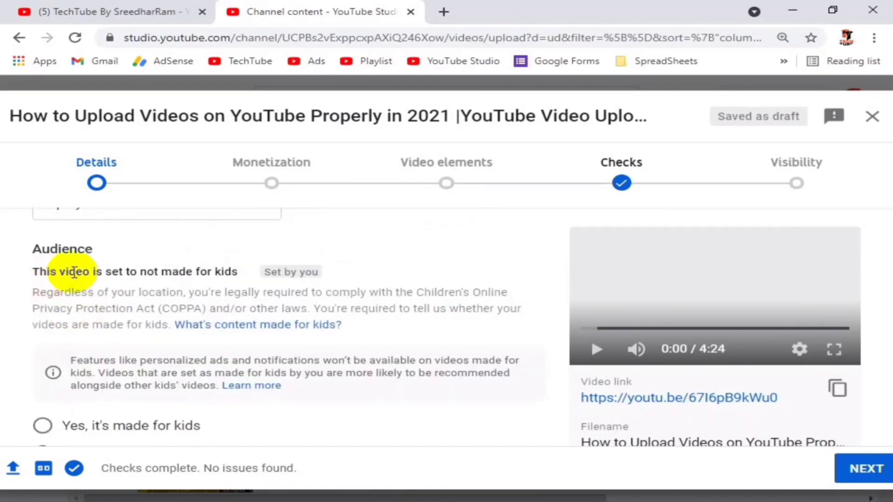
{"action": "scroll", "coordinate": [132, 279], "scroll_direction": "down", "scroll_amount": 3}
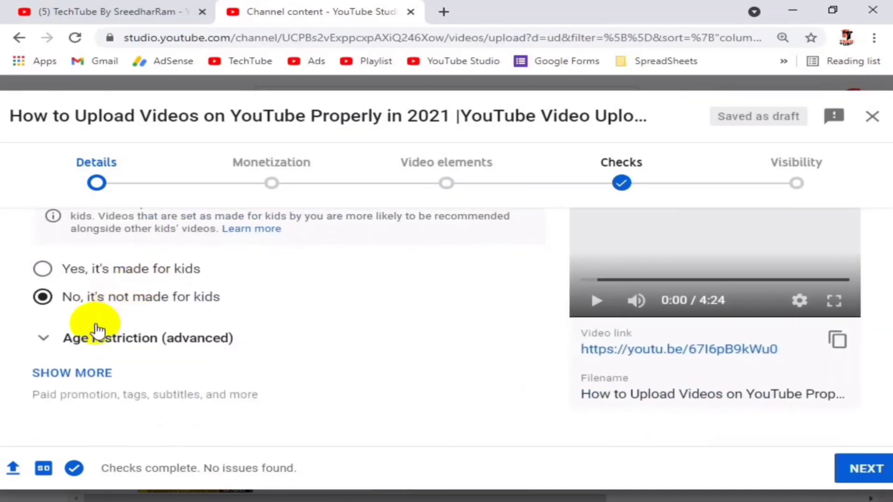
{"action": "left_click", "coordinate": [73, 373]}
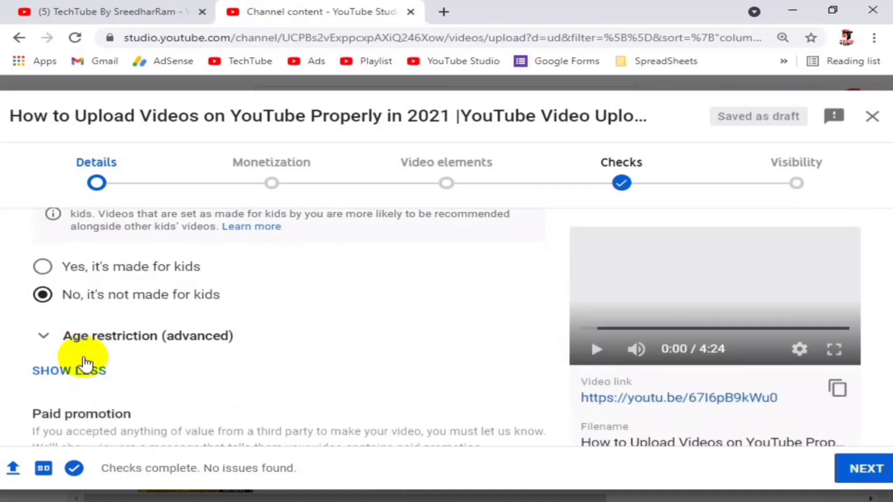
{"action": "scroll", "coordinate": [86, 363], "scroll_direction": "down", "scroll_amount": 2}
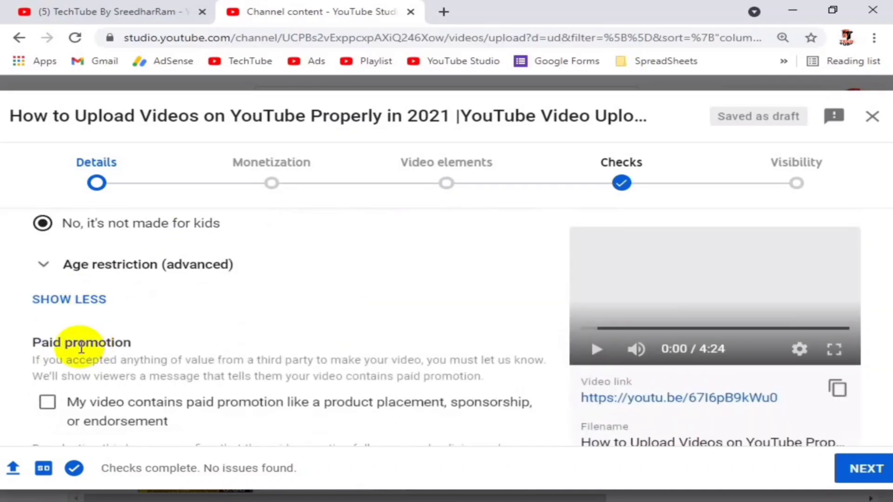
{"action": "left_click", "coordinate": [46, 265]}
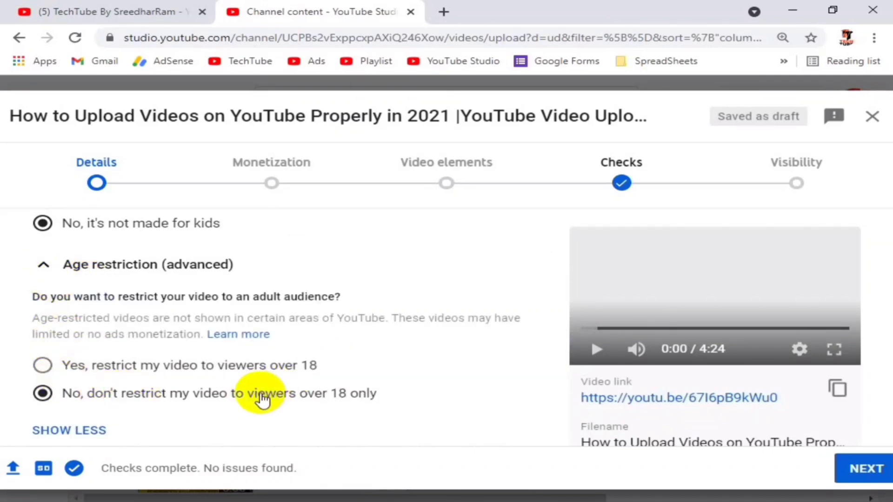
Mark the video as containing paid promotion and clear that declaration again.
{"action": "scroll", "coordinate": [249, 378], "scroll_direction": "down", "scroll_amount": 3}
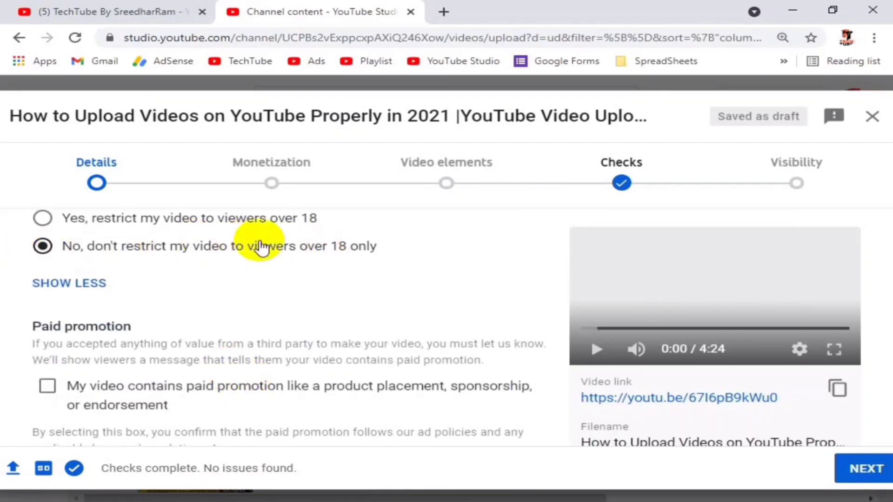
{"action": "scroll", "coordinate": [231, 271], "scroll_direction": "down", "scroll_amount": 2}
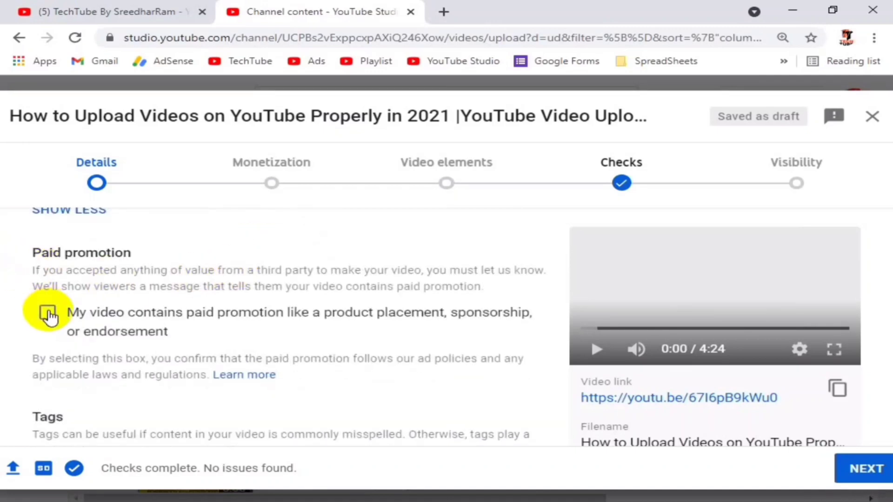
{"action": "left_click", "coordinate": [48, 314]}
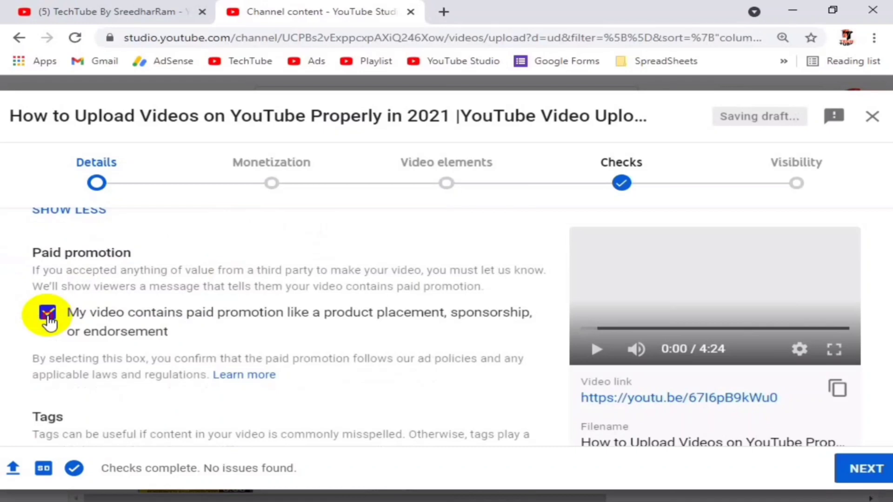
{"action": "left_click", "coordinate": [48, 317]}
Paste the prepared list of YouTube video upload keywords into the video's tags after the two default tags.
{"action": "scroll", "coordinate": [156, 287], "scroll_direction": "down", "scroll_amount": 3}
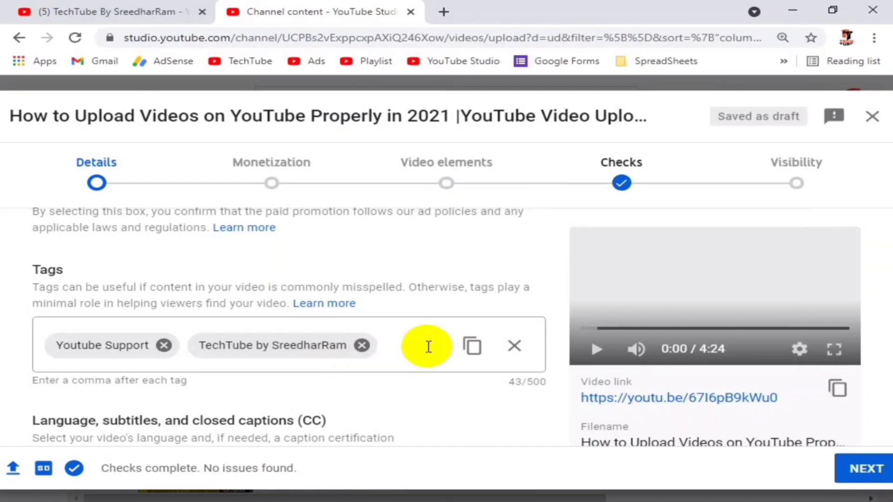
{"action": "left_click", "coordinate": [428, 347]}
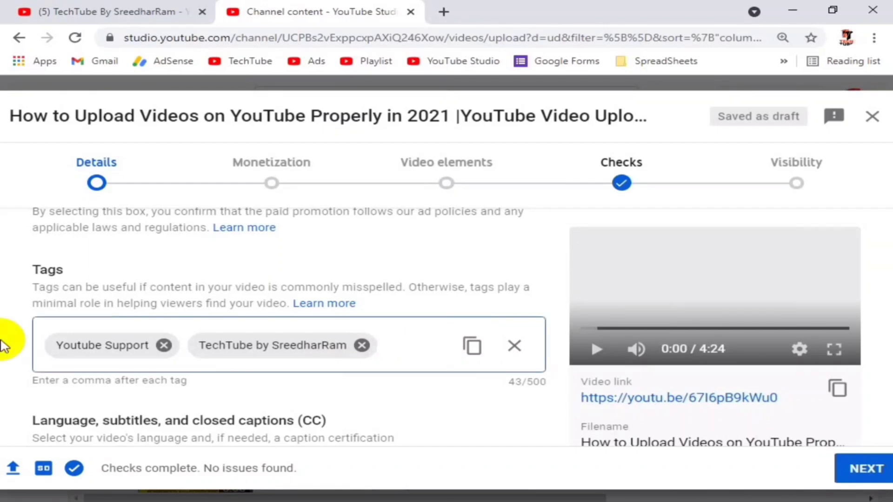
{"action": "key", "text": "ctrl+v"}
{"action": "scroll", "coordinate": [329, 339], "scroll_direction": "down", "scroll_amount": 8}
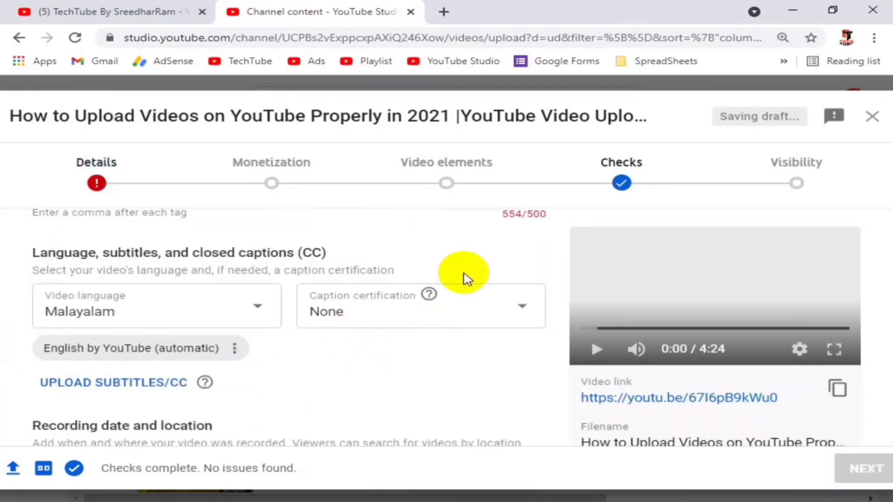
{"action": "scroll", "coordinate": [495, 246], "scroll_direction": "up", "scroll_amount": 8}
{"action": "scroll", "coordinate": [470, 253], "scroll_direction": "up", "scroll_amount": 5}
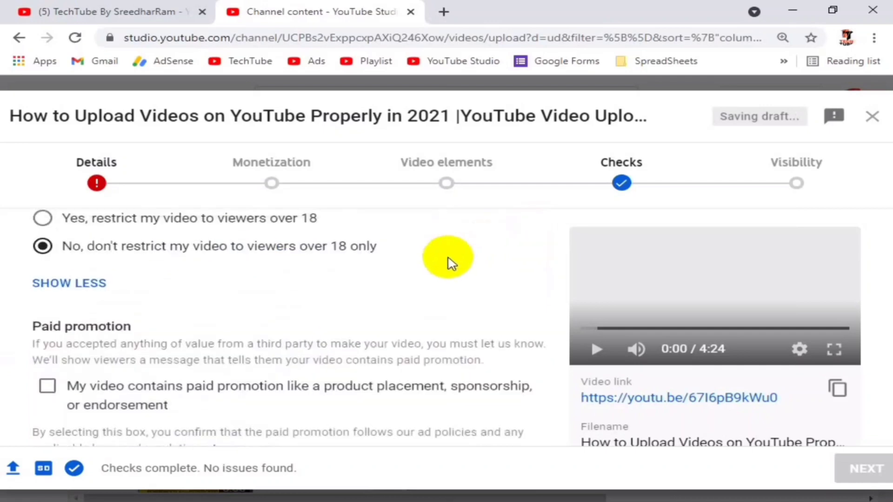
{"action": "scroll", "coordinate": [449, 259], "scroll_direction": "down", "scroll_amount": 5}
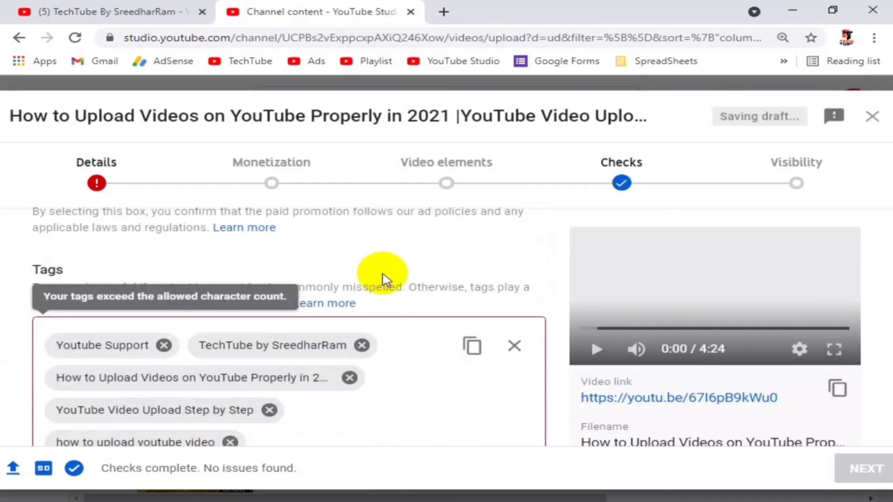
Shorten the tag list by removing "Youtube Support", the channel-name tag and "how to upload videos to youtube".
{"action": "left_click", "coordinate": [163, 345]}
{"action": "left_click", "coordinate": [218, 346]}
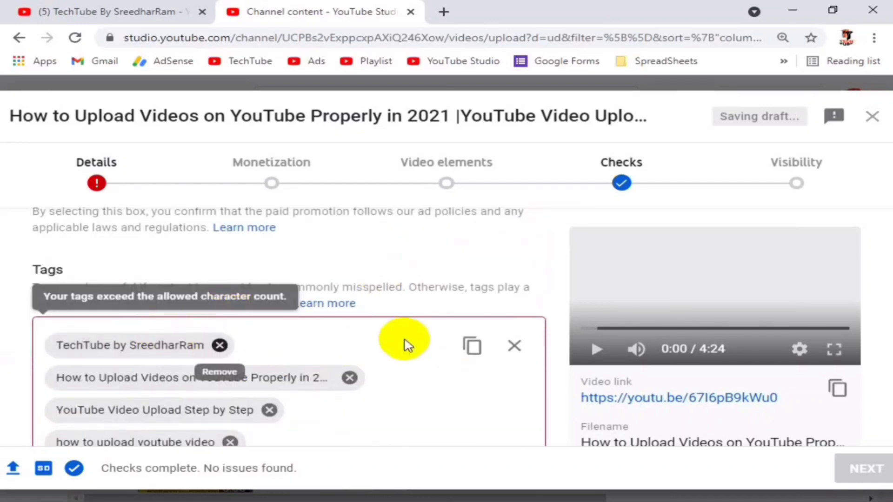
{"action": "scroll", "coordinate": [474, 341], "scroll_direction": "down", "scroll_amount": 10}
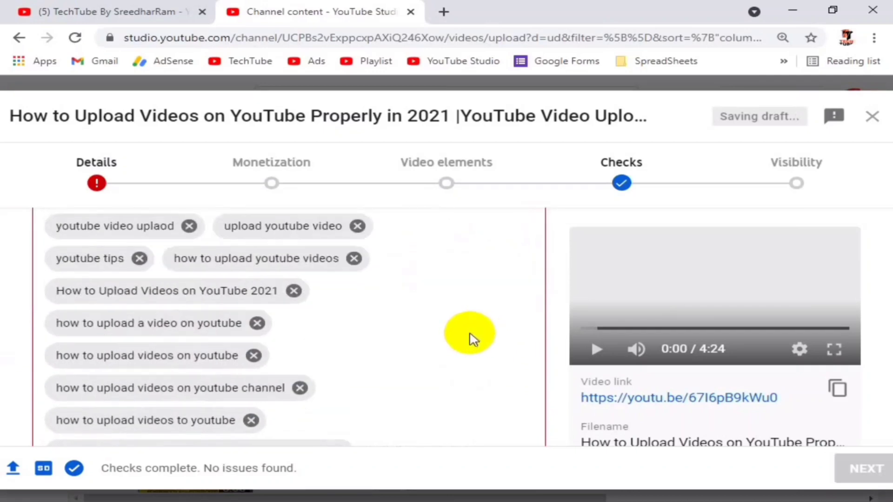
{"action": "scroll", "coordinate": [394, 342], "scroll_direction": "up", "scroll_amount": 6}
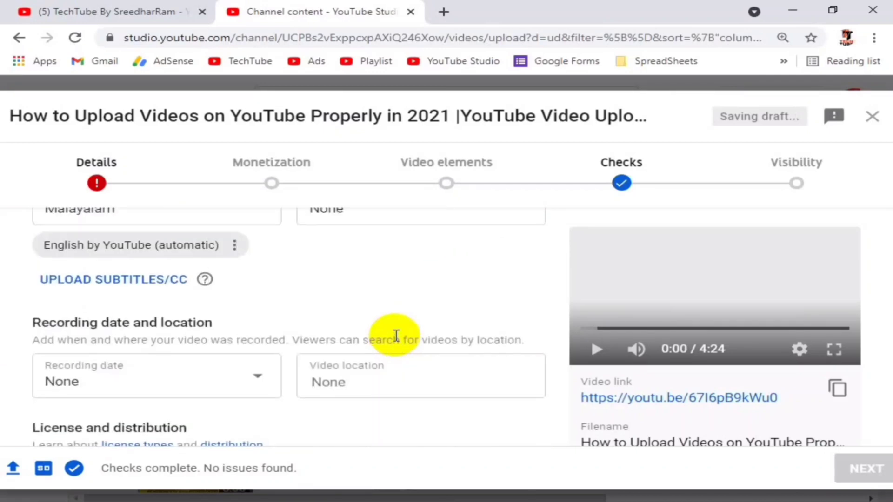
{"action": "scroll", "coordinate": [469, 307], "scroll_direction": "up", "scroll_amount": 2}
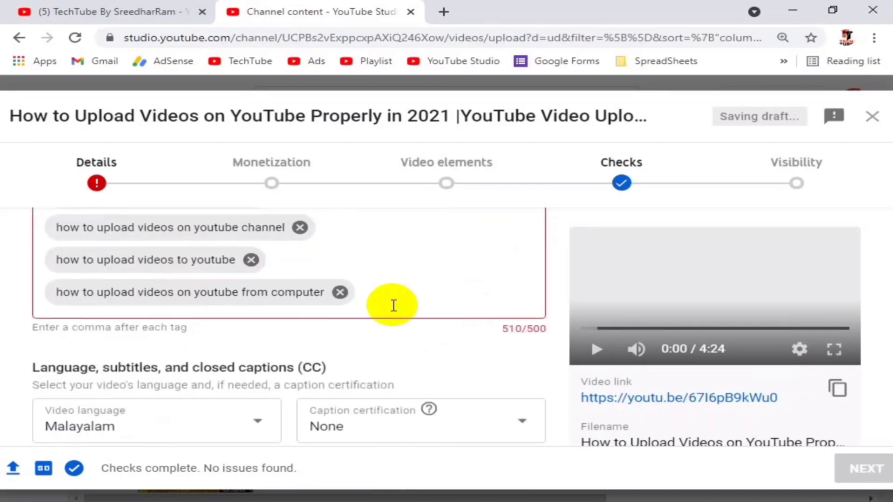
{"action": "left_click", "coordinate": [253, 260]}
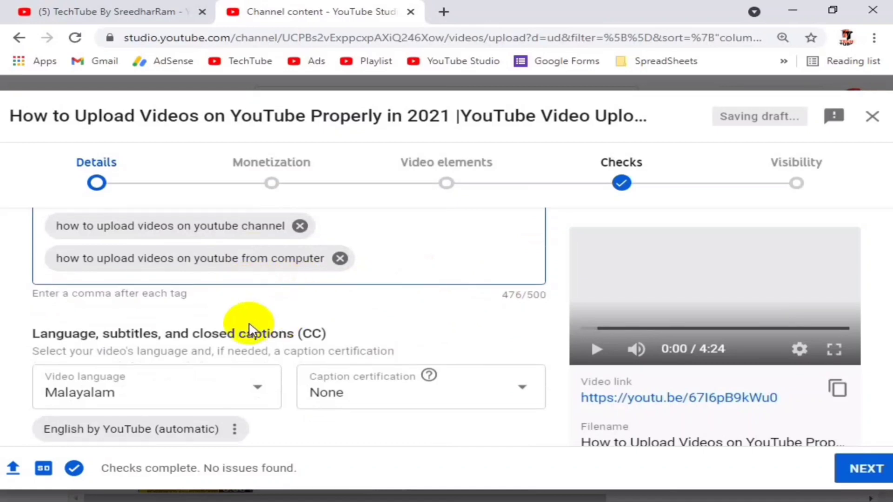
Review the video language and caption certification settings along with their instruction text.
{"action": "scroll", "coordinate": [249, 329], "scroll_direction": "down", "scroll_amount": 2}
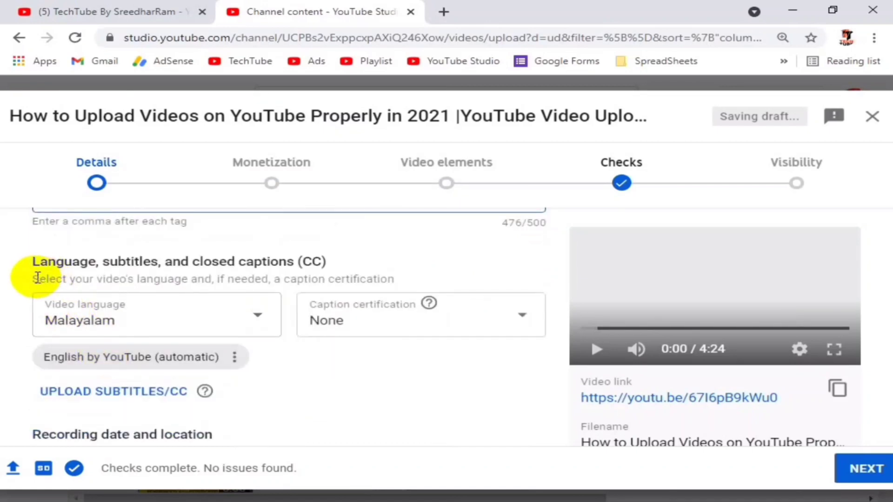
{"action": "left_click_drag", "start_coordinate": [36, 279], "coordinate": [386, 279]}
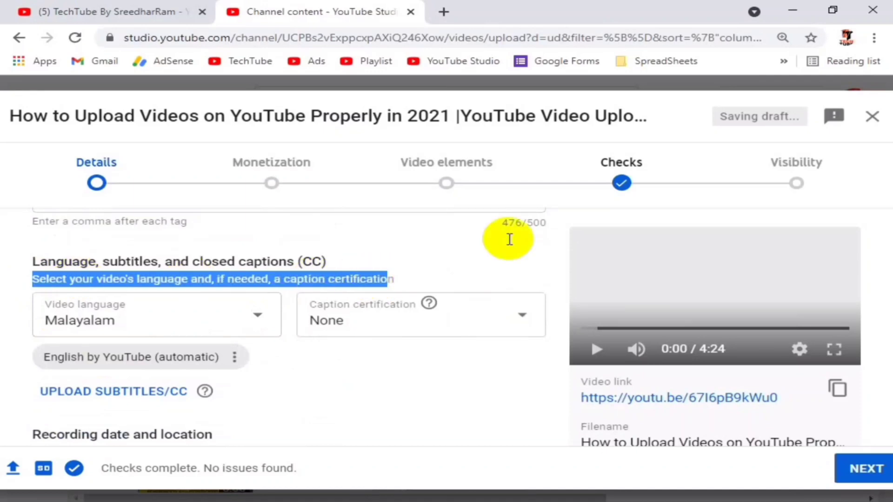
{"action": "left_click", "coordinate": [79, 324]}
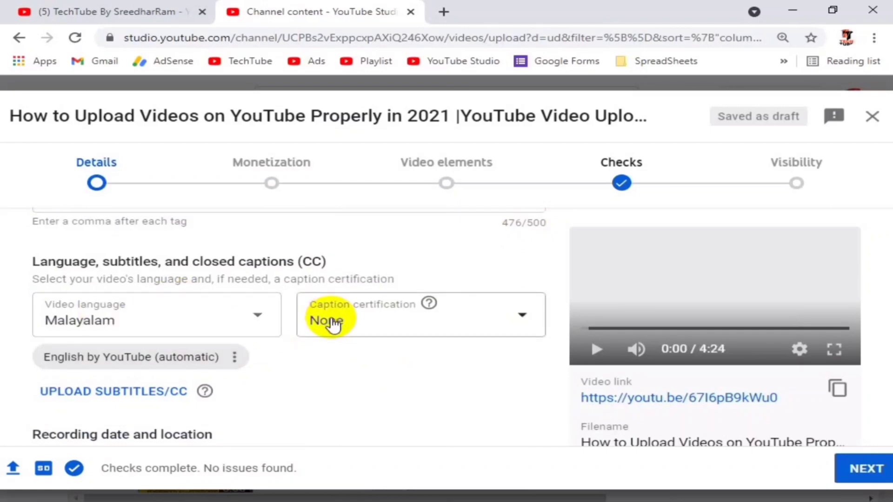
Set the video's recording date to Apr 3, 2021.
{"action": "scroll", "coordinate": [330, 317], "scroll_direction": "down", "scroll_amount": 3}
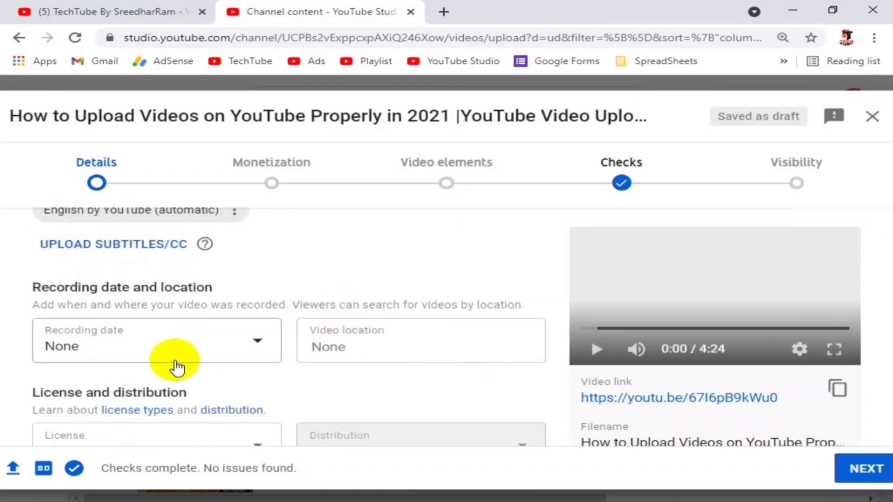
{"action": "scroll", "coordinate": [176, 366], "scroll_direction": "down", "scroll_amount": 2}
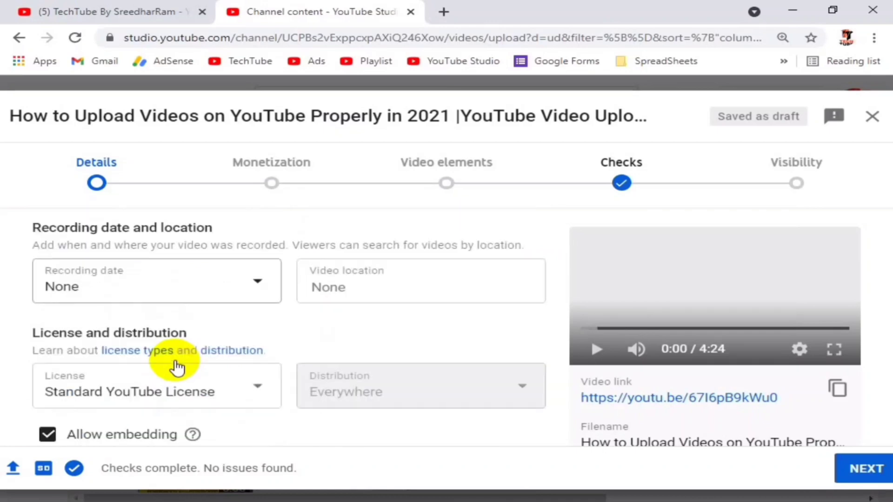
{"action": "left_click", "coordinate": [258, 273]}
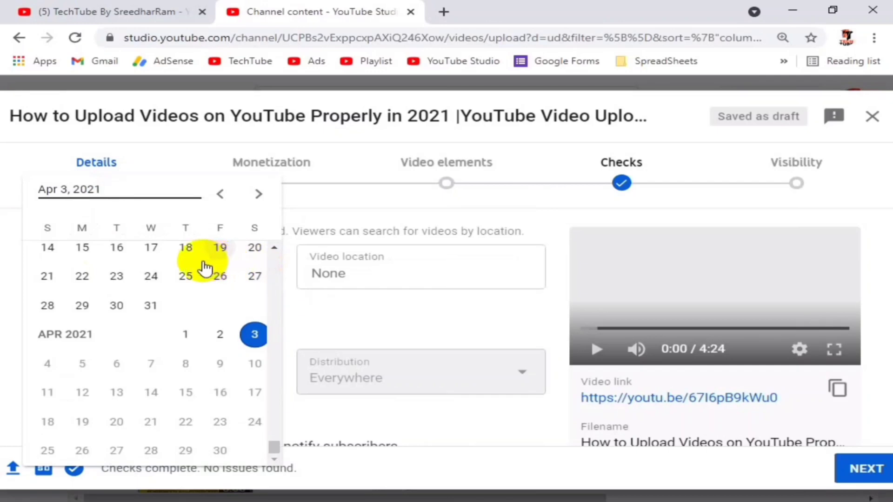
{"action": "left_click", "coordinate": [257, 340]}
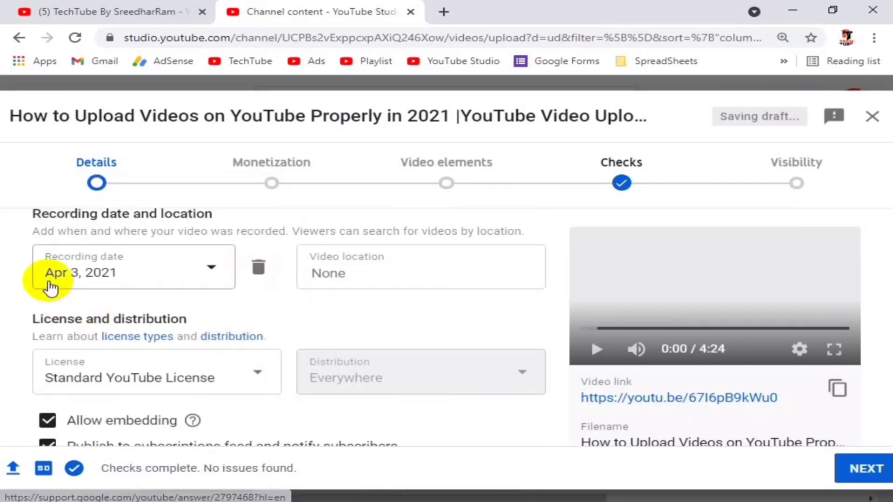
Change the video's category to Education after looking through the available categories.
{"action": "scroll", "coordinate": [273, 364], "scroll_direction": "down", "scroll_amount": 3}
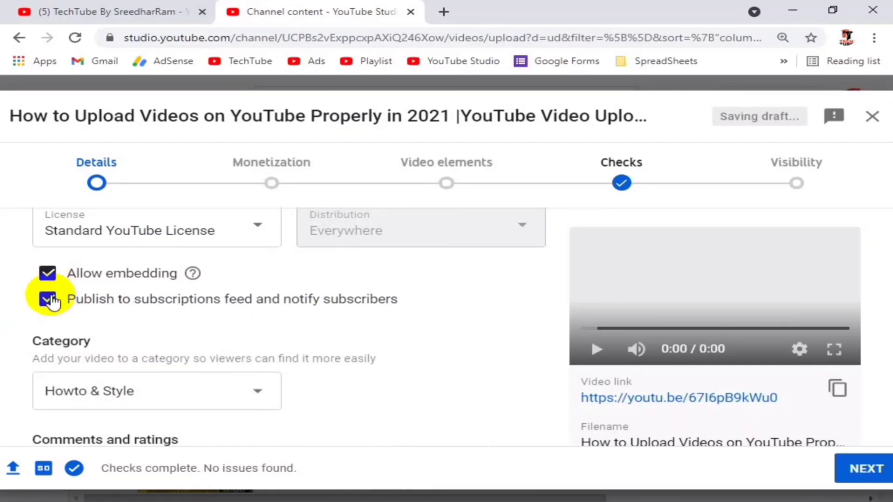
{"action": "scroll", "coordinate": [93, 402], "scroll_direction": "down", "scroll_amount": 2}
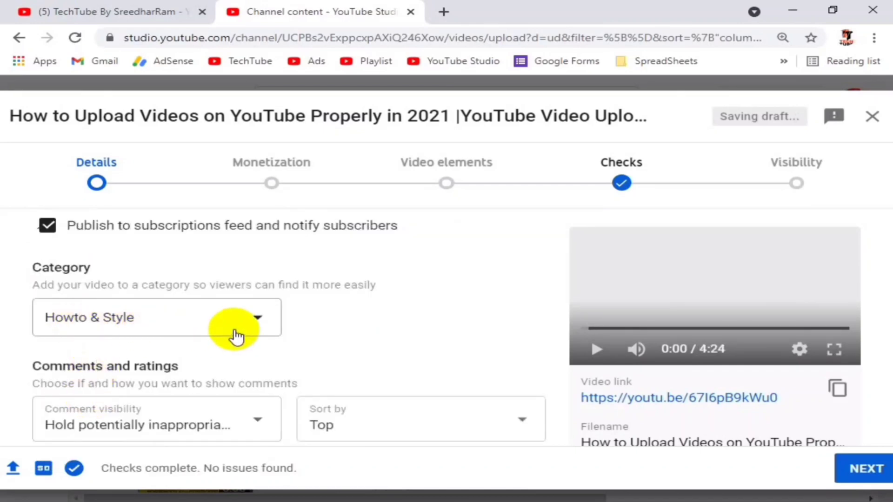
{"action": "left_click", "coordinate": [259, 321]}
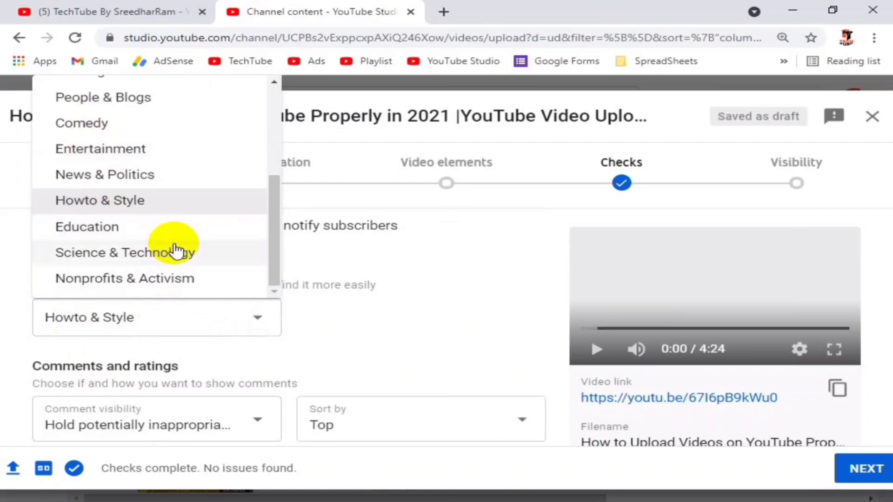
{"action": "scroll", "coordinate": [252, 249], "scroll_direction": "up", "scroll_amount": 4}
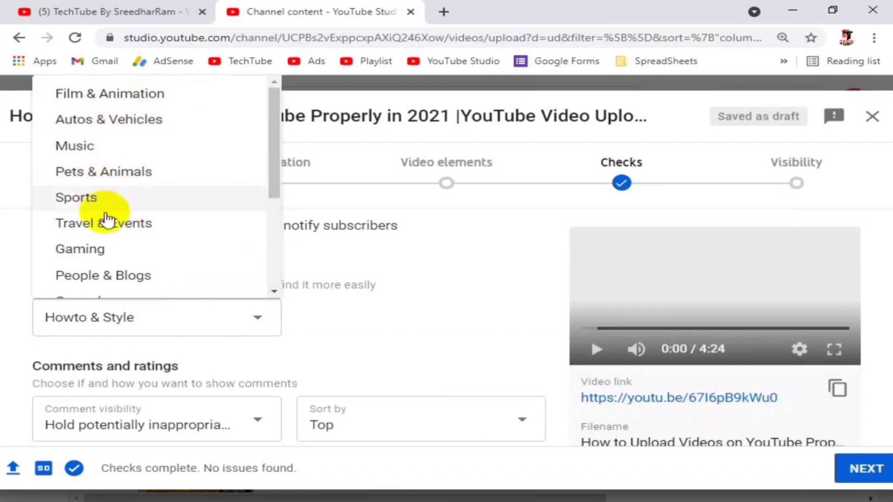
{"action": "scroll", "coordinate": [106, 223], "scroll_direction": "down", "scroll_amount": 3}
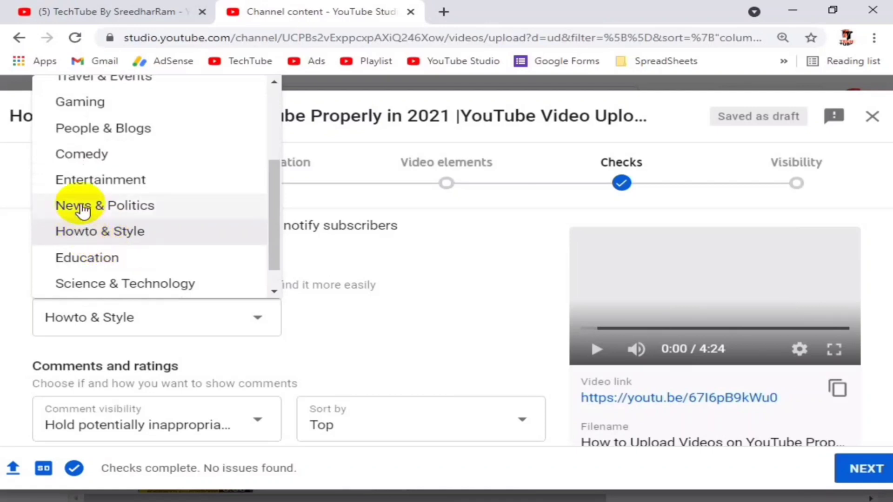
{"action": "left_click", "coordinate": [84, 260]}
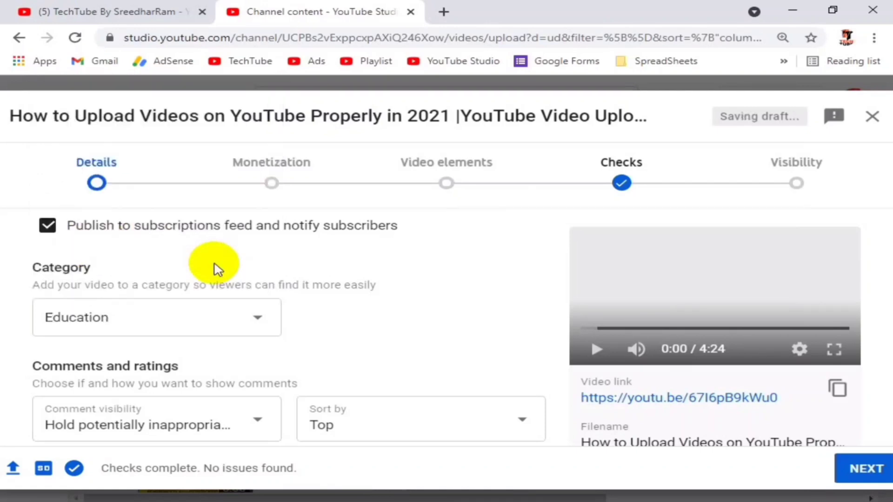
Switch off the option to show how many viewers like and dislike this video and switch it on again.
{"action": "scroll", "coordinate": [361, 297], "scroll_direction": "down", "scroll_amount": 2}
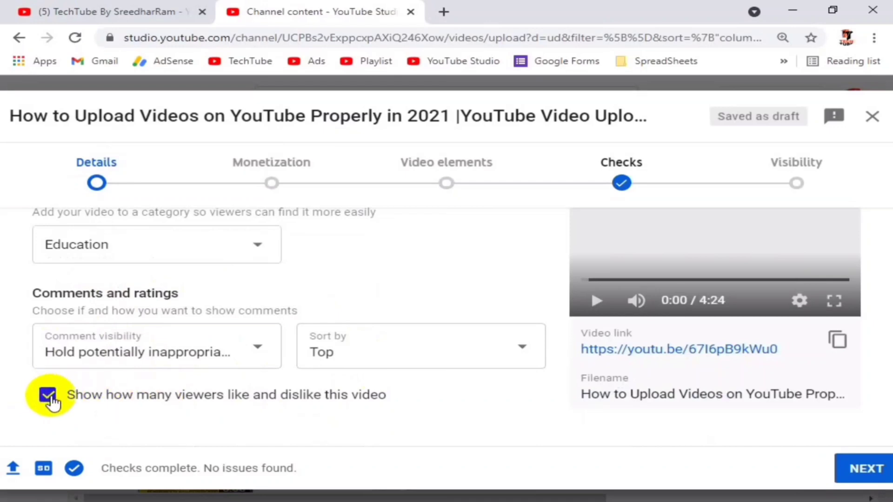
{"action": "left_click", "coordinate": [49, 399]}
{"action": "left_click", "coordinate": [102, 402]}
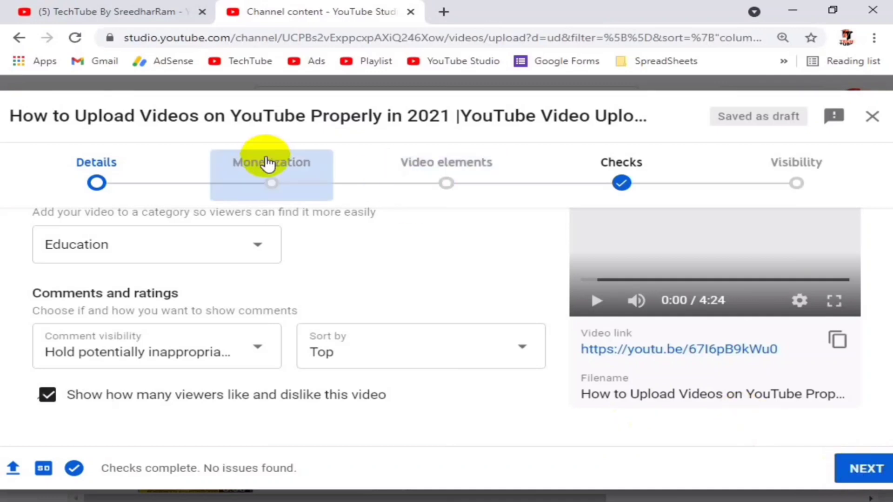
Turn monetization on for the video and review the ad types and the locations of video ads.
{"action": "left_click", "coordinate": [268, 188]}
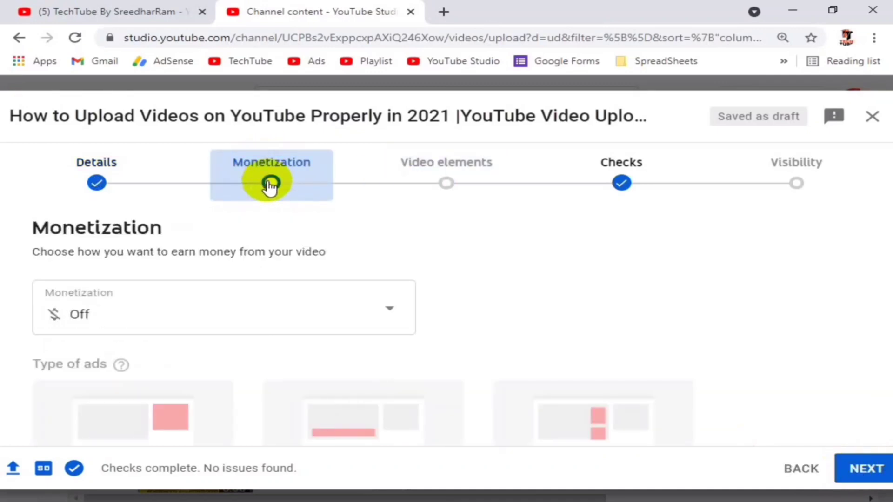
{"action": "left_click", "coordinate": [67, 312]}
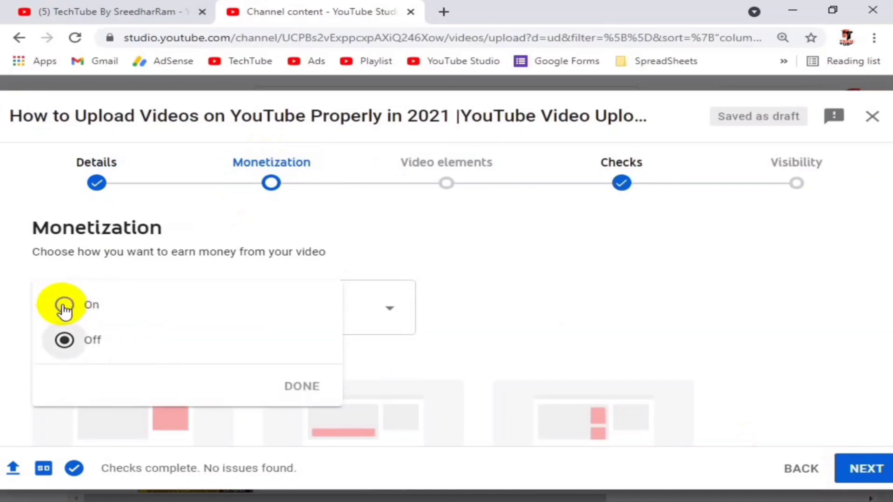
{"action": "left_click", "coordinate": [64, 307]}
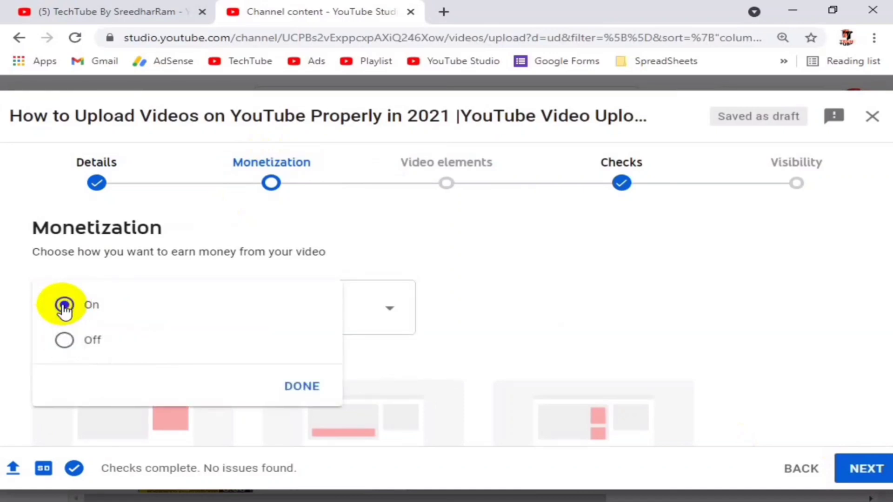
{"action": "left_click", "coordinate": [302, 387]}
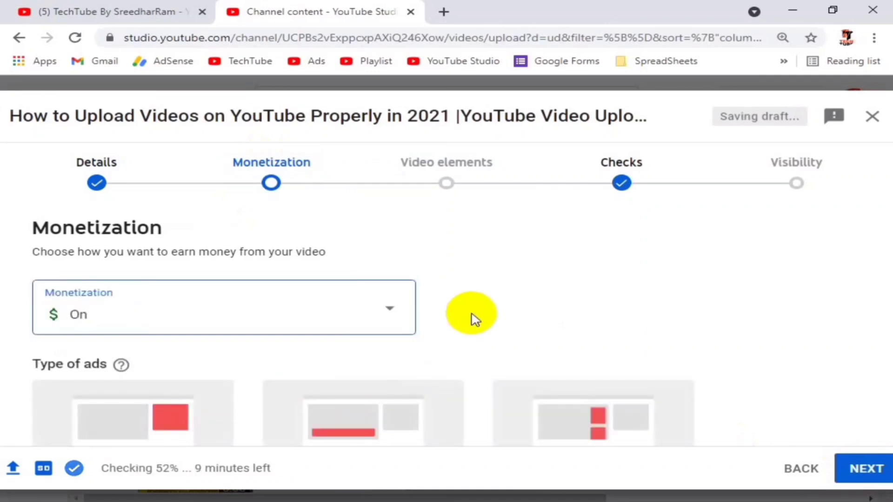
{"action": "scroll", "coordinate": [469, 318], "scroll_direction": "down", "scroll_amount": 3}
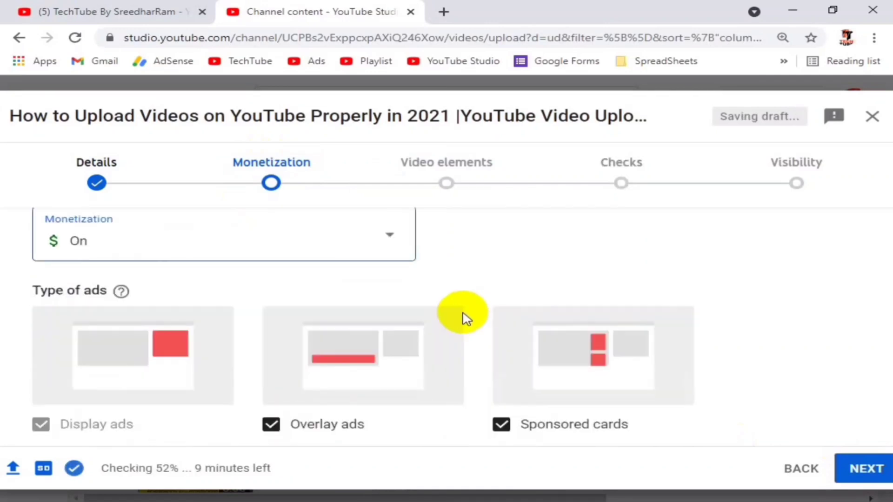
{"action": "scroll", "coordinate": [353, 331], "scroll_direction": "down", "scroll_amount": 2}
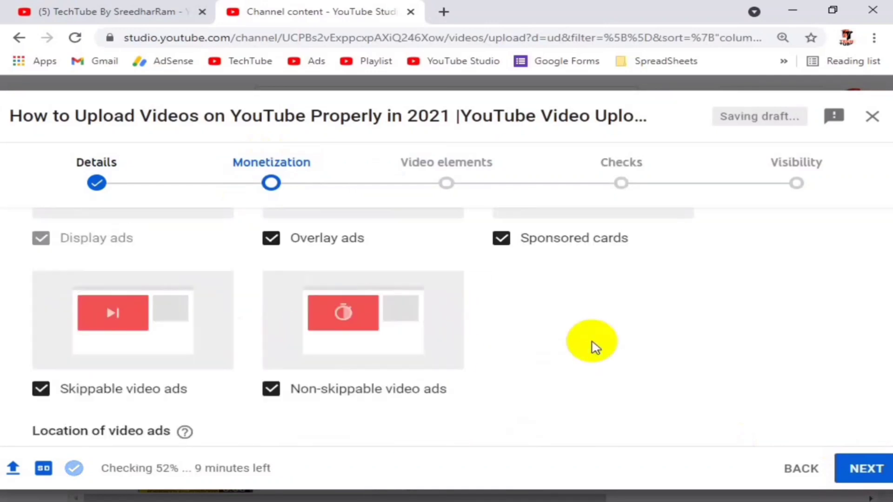
{"action": "scroll", "coordinate": [140, 362], "scroll_direction": "down", "scroll_amount": 1}
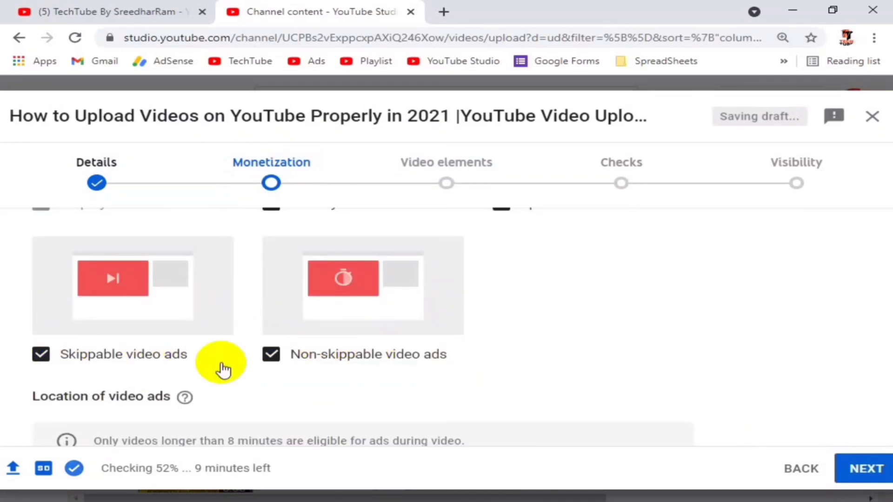
{"action": "scroll", "coordinate": [197, 369], "scroll_direction": "down", "scroll_amount": 1}
{"action": "scroll", "coordinate": [203, 359], "scroll_direction": "down", "scroll_amount": 3}
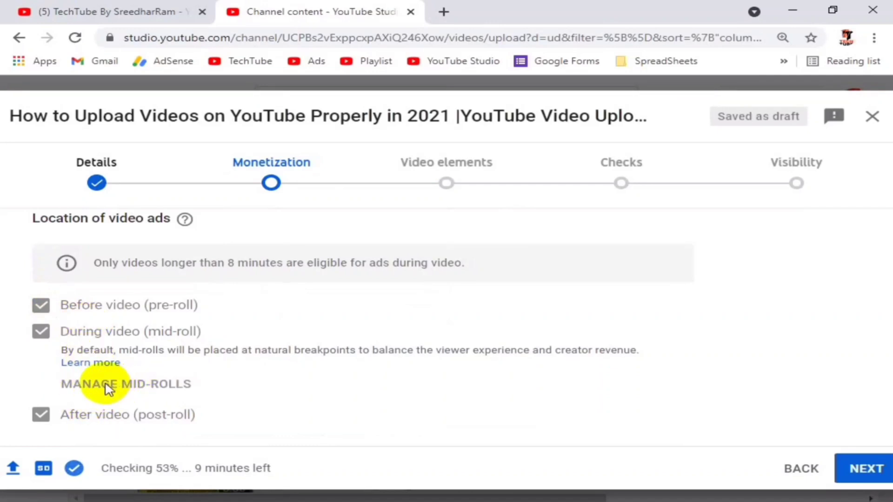
Add an end screen with the "1 video, 1 playlist, 1 subscribe" template and set its video element to "How to Find Best Tags for YouTube Videos".
{"action": "left_click", "coordinate": [437, 168]}
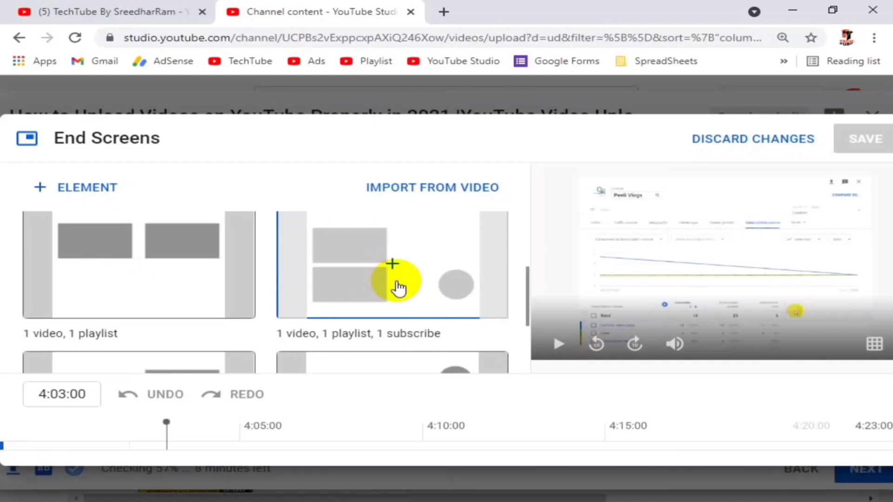
{"action": "left_click", "coordinate": [399, 288]}
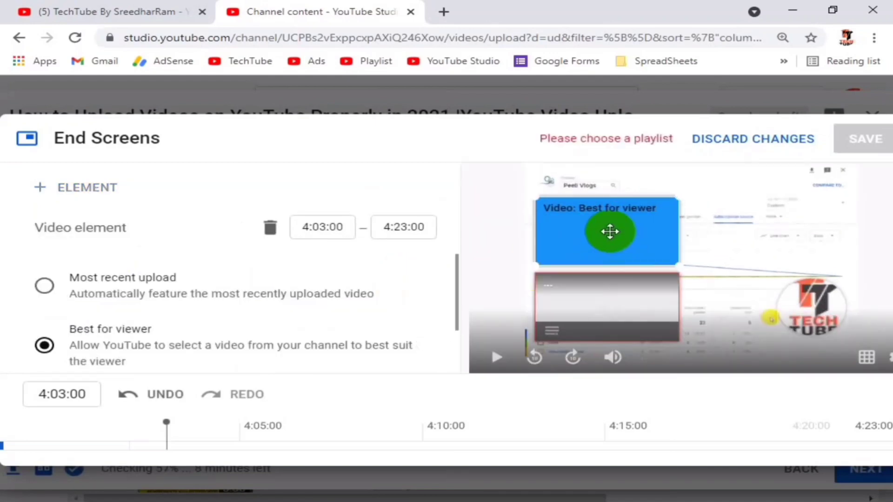
{"action": "left_click", "coordinate": [589, 222]}
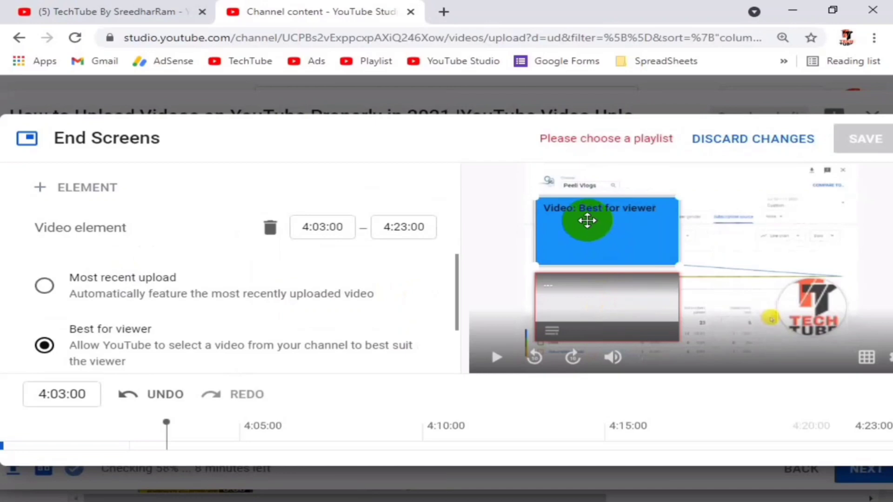
{"action": "scroll", "coordinate": [153, 305], "scroll_direction": "down", "scroll_amount": 2}
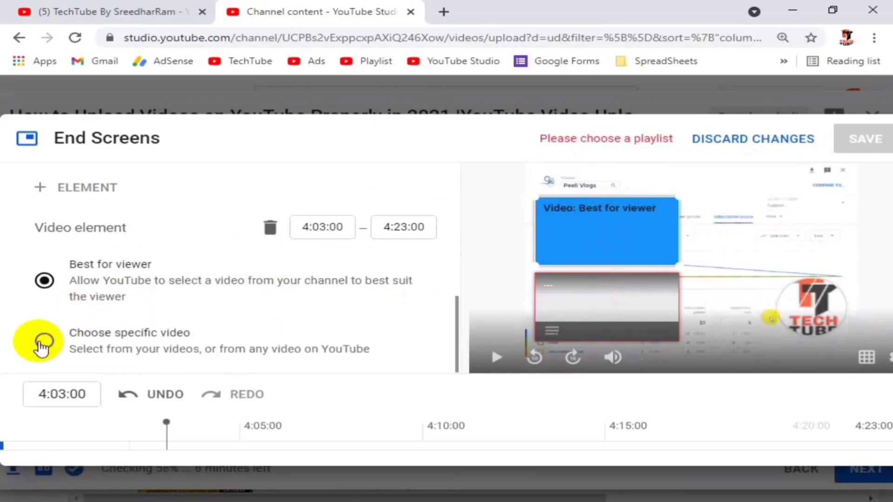
{"action": "left_click", "coordinate": [41, 345]}
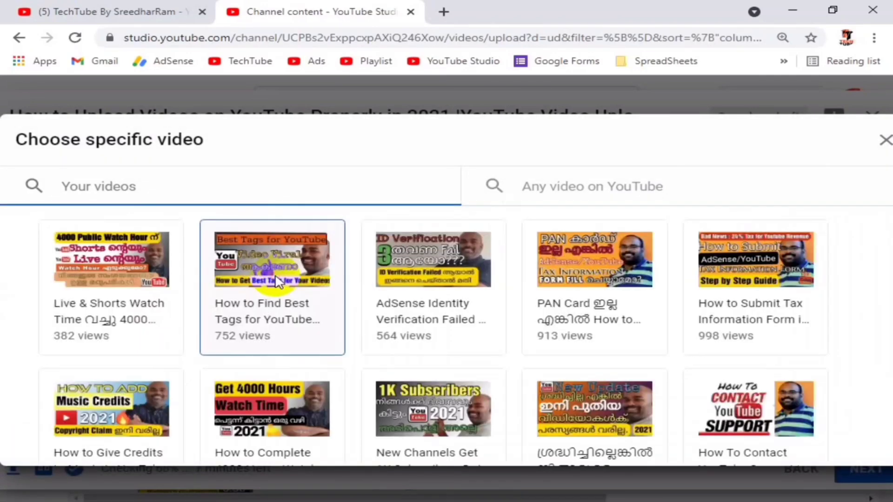
{"action": "left_click", "coordinate": [278, 281]}
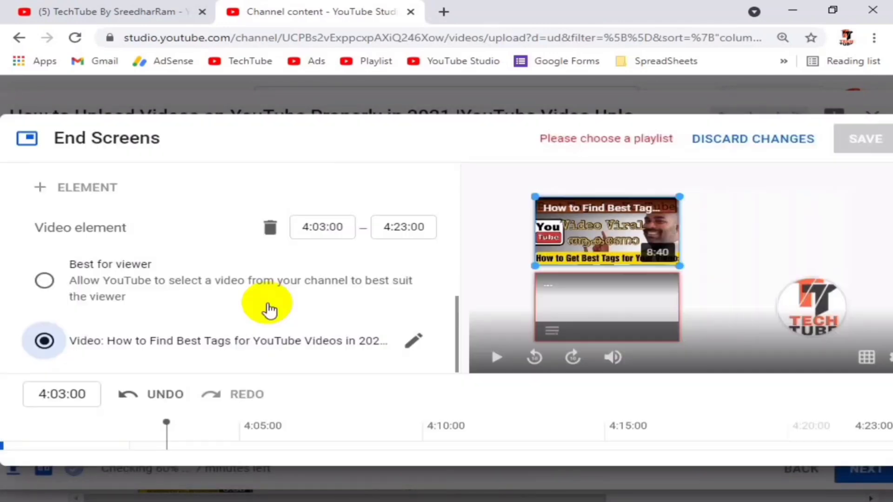
Assign the "Youtube Support" playlist to the end screen's playlist element and save the end screen.
{"action": "left_click", "coordinate": [572, 298]}
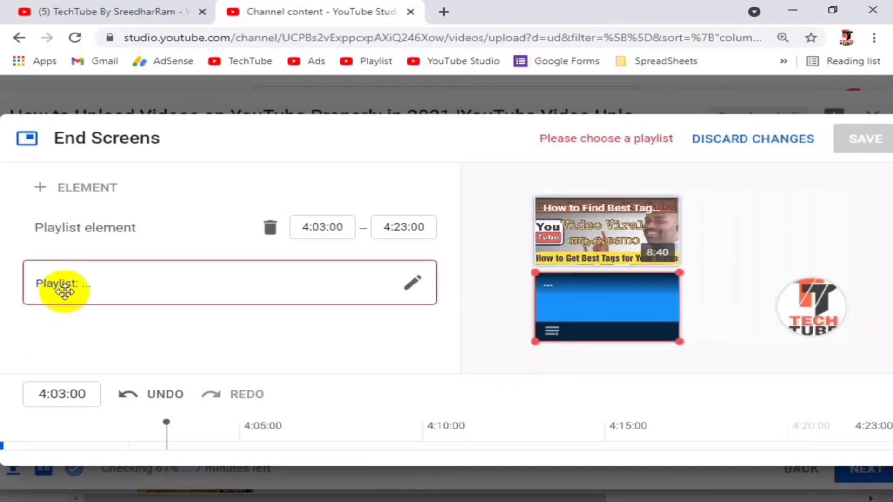
{"action": "left_click", "coordinate": [411, 284]}
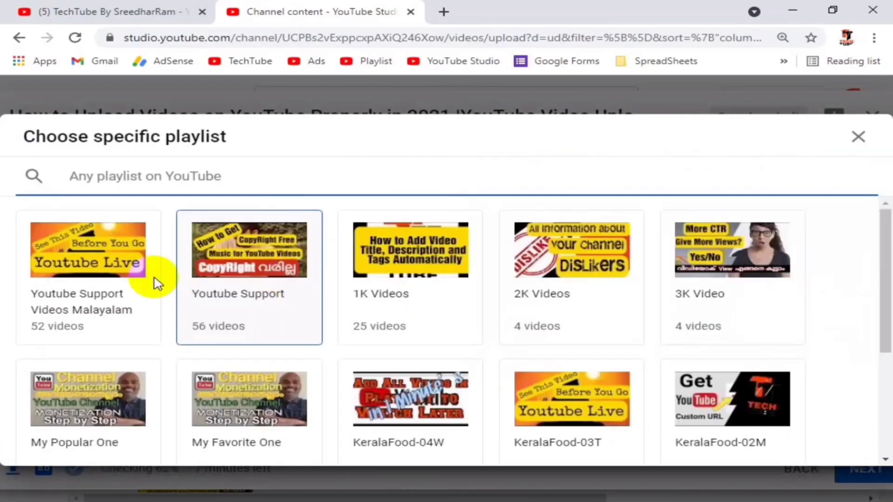
{"action": "left_click", "coordinate": [235, 281]}
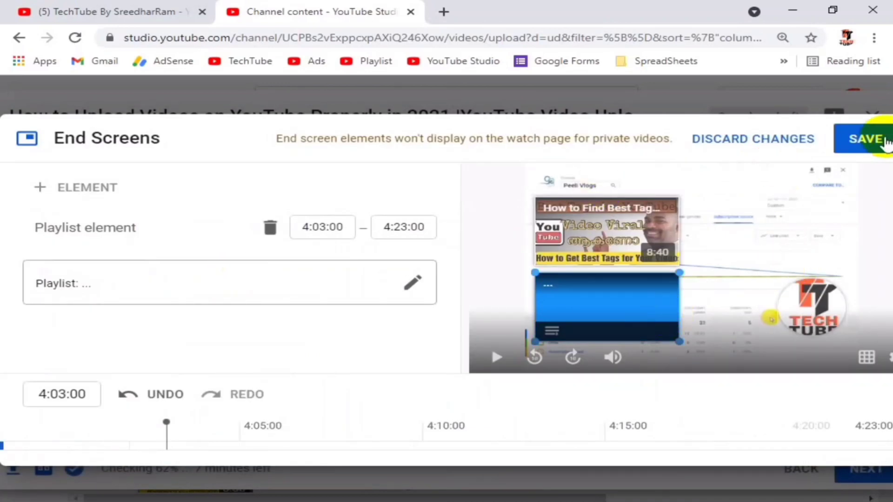
{"action": "left_click", "coordinate": [865, 139]}
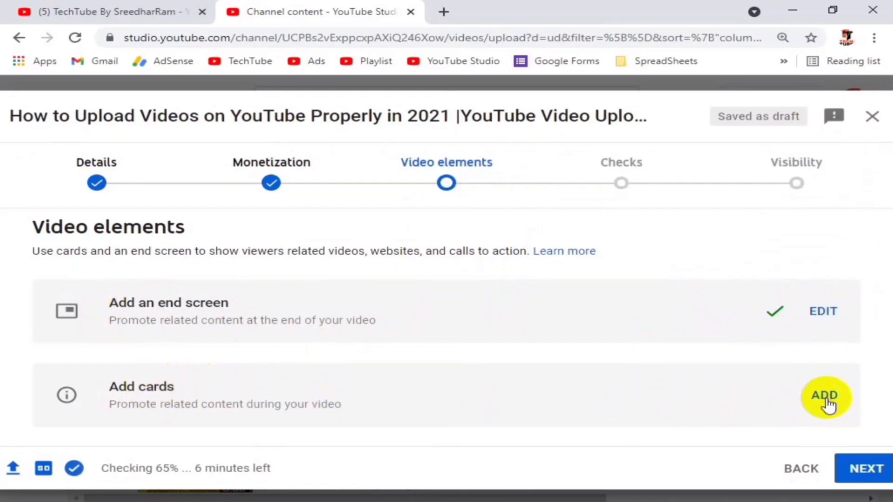
Add a video card linking to the channel's own video "How to Find Best Tags for YouTube Videos in 2021".
{"action": "left_click", "coordinate": [435, 391]}
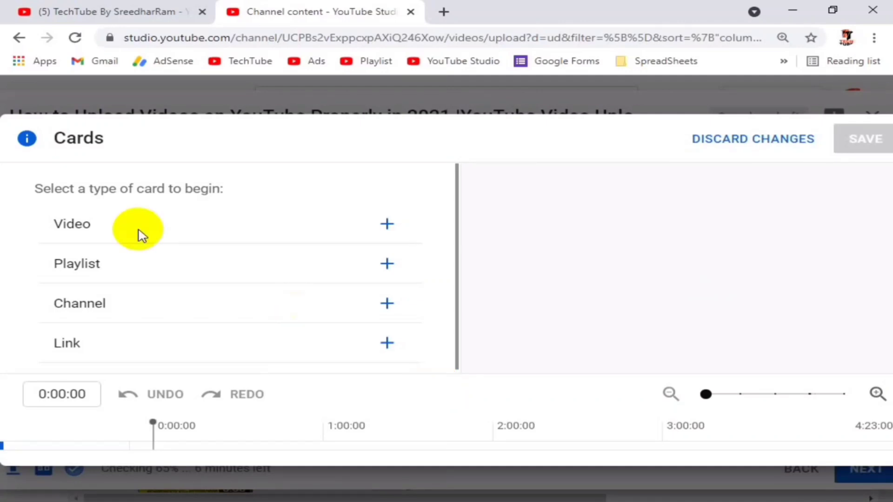
{"action": "left_click", "coordinate": [387, 222]}
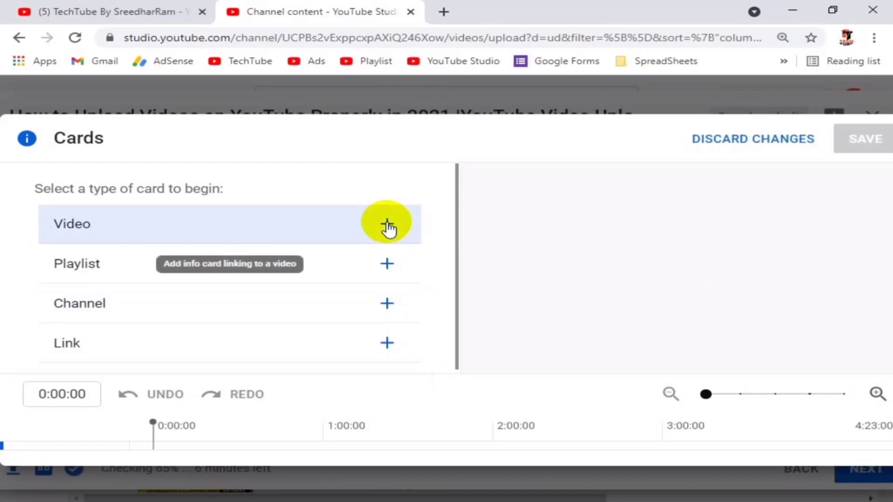
{"action": "left_click", "coordinate": [387, 224]}
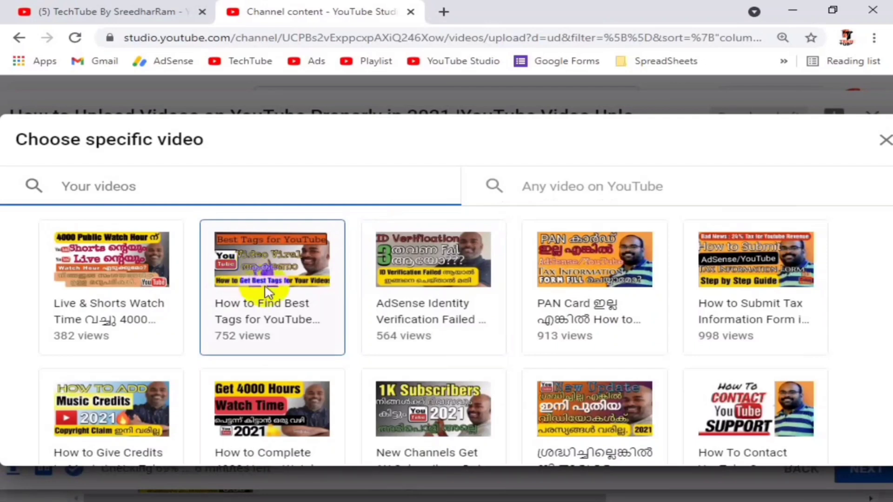
{"action": "left_click", "coordinate": [247, 257]}
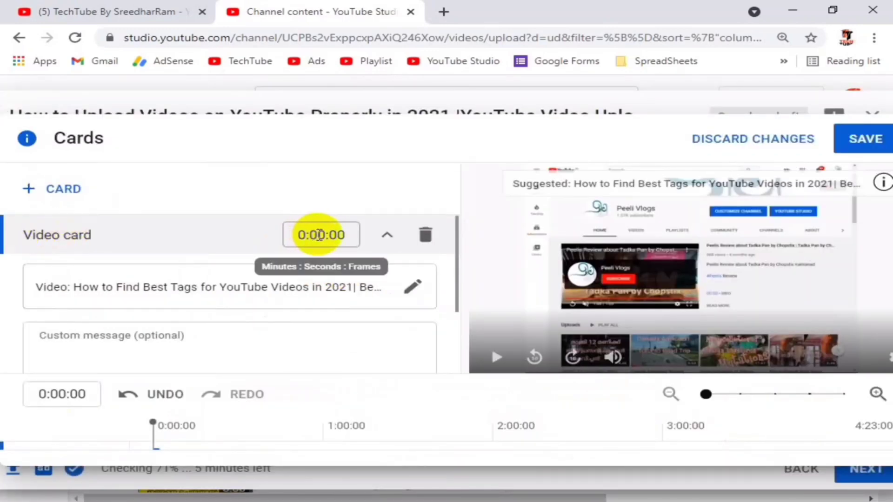
Set the video card to appear at 2:00:00 in the video and save the cards.
{"action": "left_click", "coordinate": [292, 235]}
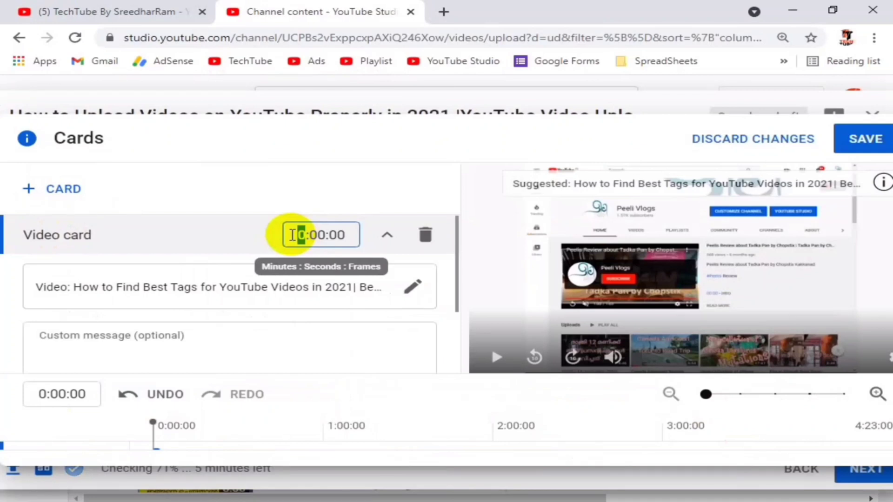
{"action": "type", "text": "2"}
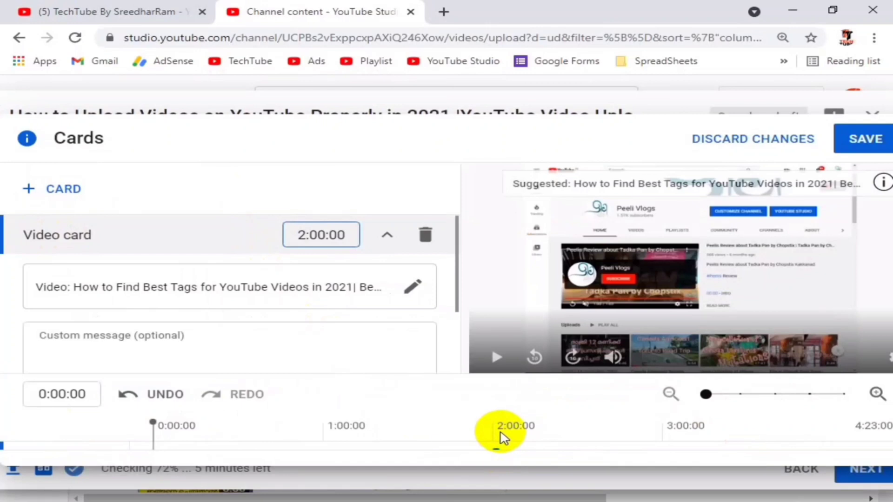
{"action": "middle_click", "coordinate": [500, 432]}
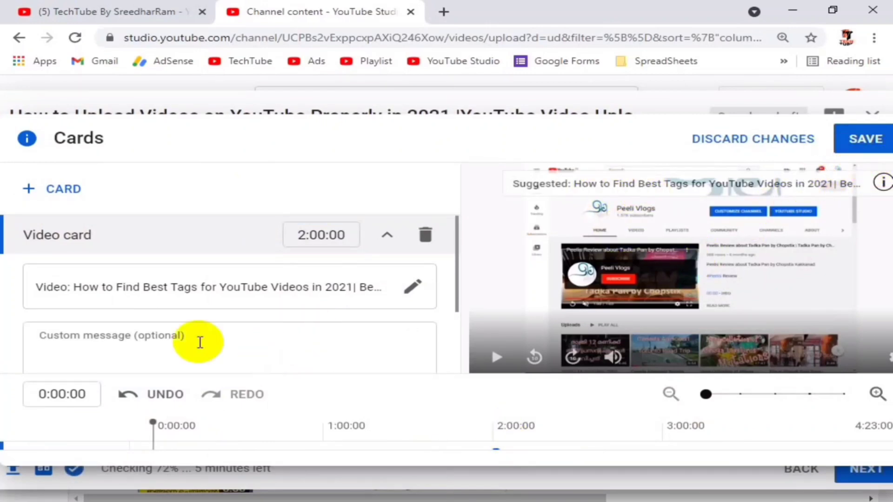
{"action": "scroll", "coordinate": [129, 333], "scroll_direction": "down", "scroll_amount": 2}
{"action": "scroll", "coordinate": [121, 319], "scroll_direction": "up", "scroll_amount": 2}
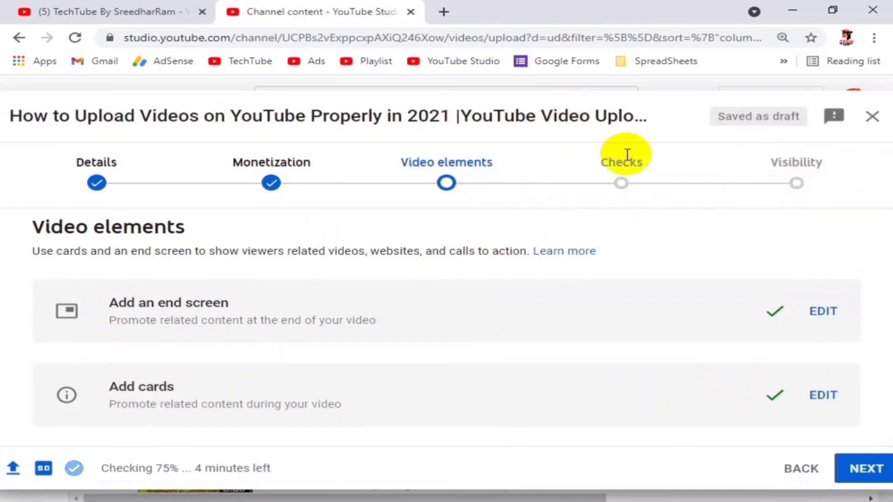
Go to the upload's Checks stage, dismiss the introductory tip, and review the copyright and ad suitability checks.
{"action": "left_click", "coordinate": [622, 186]}
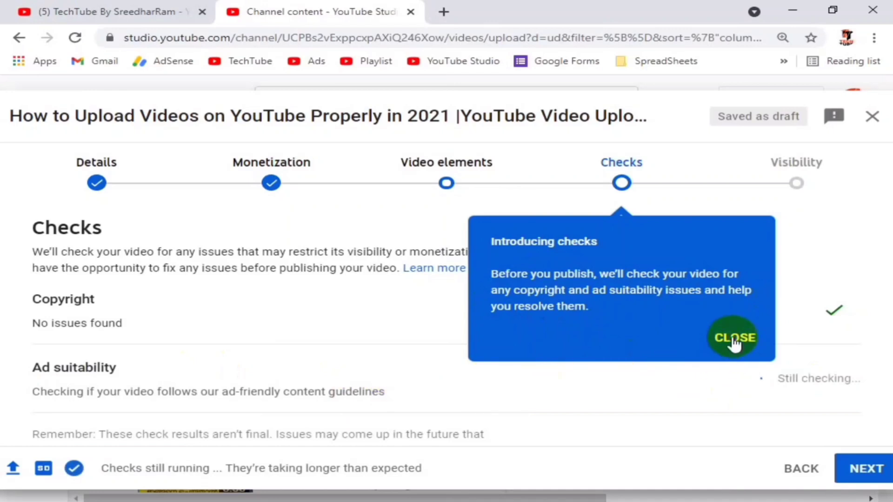
{"action": "left_click", "coordinate": [669, 352]}
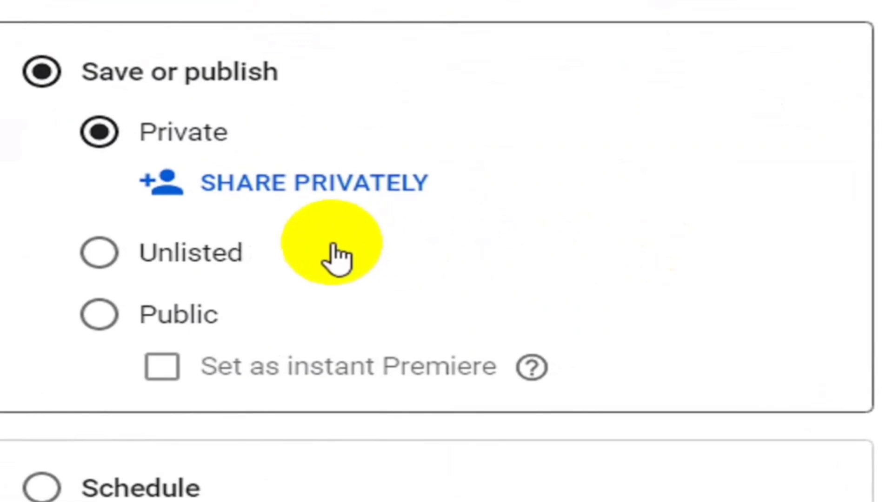
Set the video's visibility to Schedule for Apr 4, 2021 at 12:00 AM and save the changes.
{"action": "left_click", "coordinate": [136, 149]}
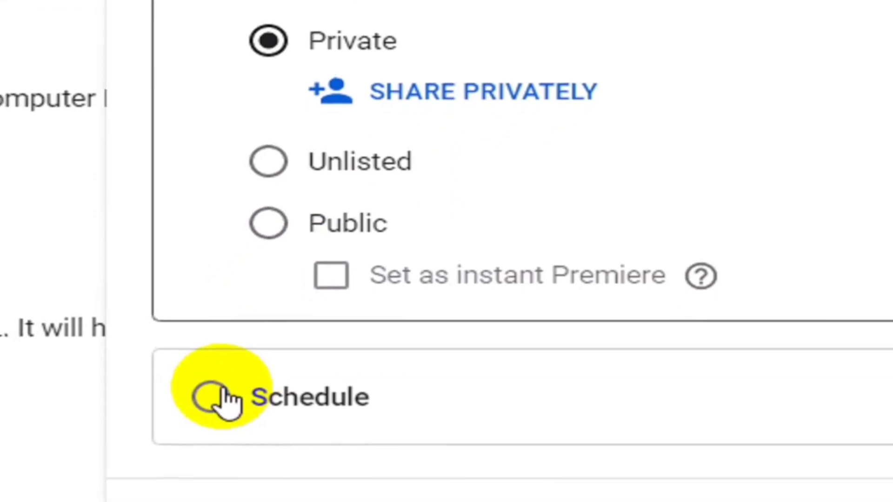
{"action": "left_click", "coordinate": [226, 379]}
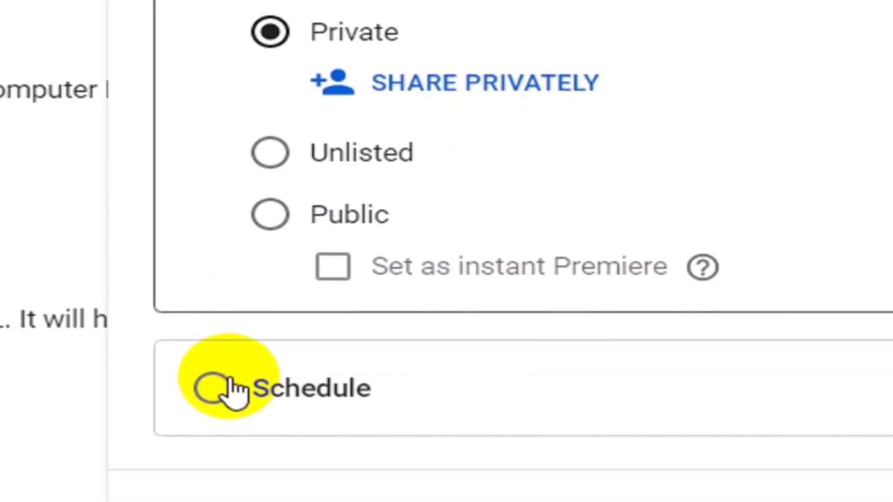
{"action": "left_click", "coordinate": [235, 390]}
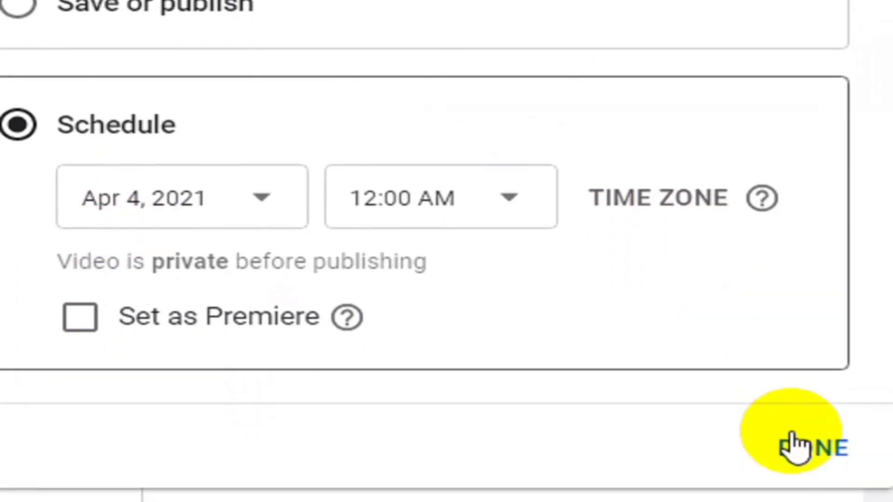
{"action": "left_click", "coordinate": [793, 393]}
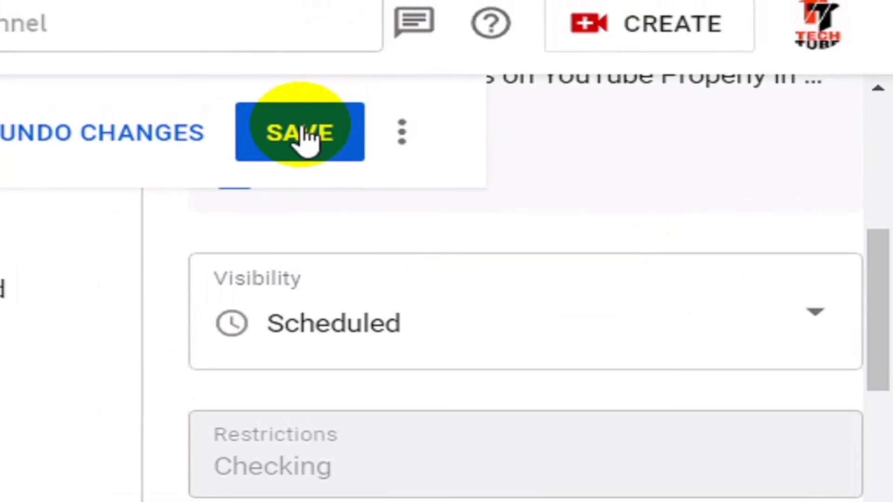
{"action": "left_click", "coordinate": [304, 135]}
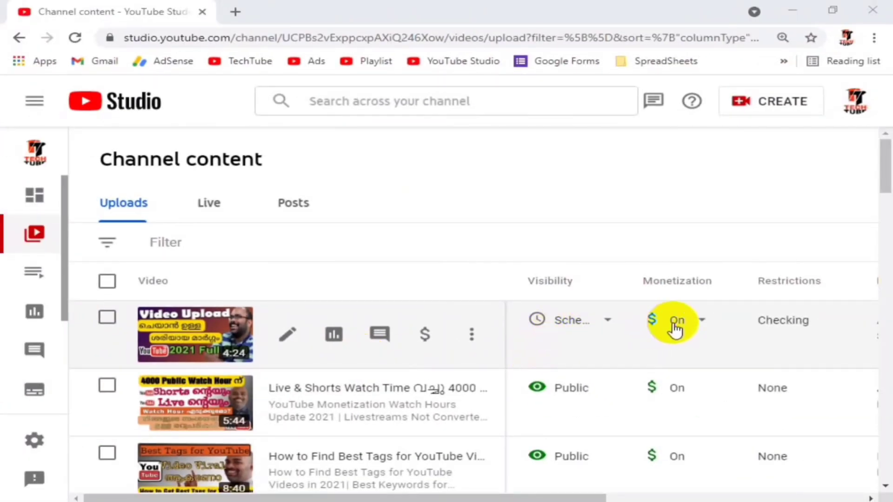
Review the newly scheduled video's monetization and restrictions status in the channel's content list.
{"action": "mouse_move", "coordinate": [666, 331]}
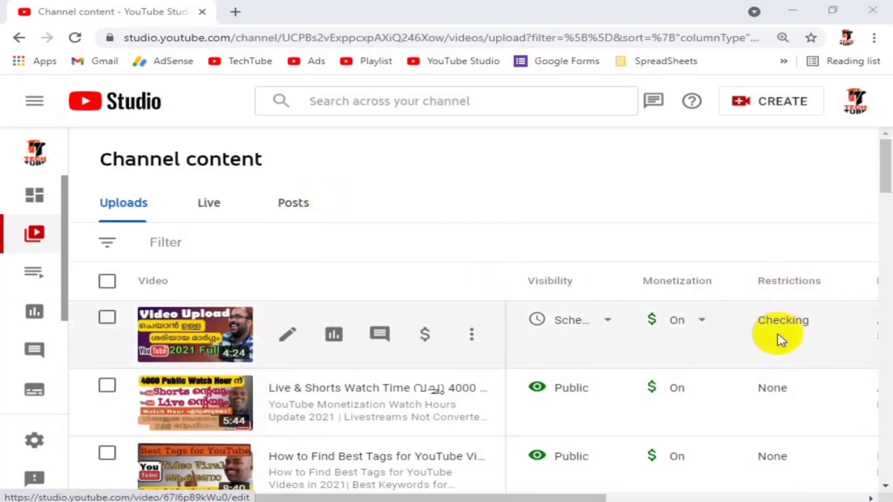
{"action": "mouse_move", "coordinate": [780, 340]}
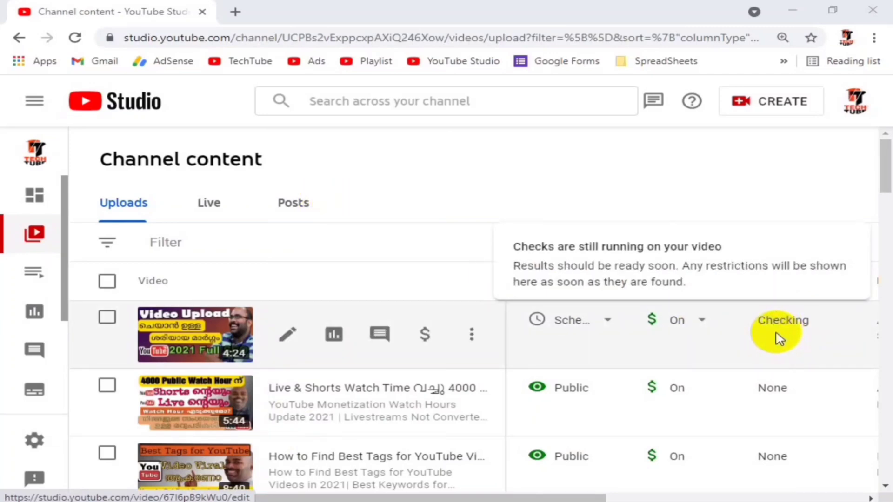